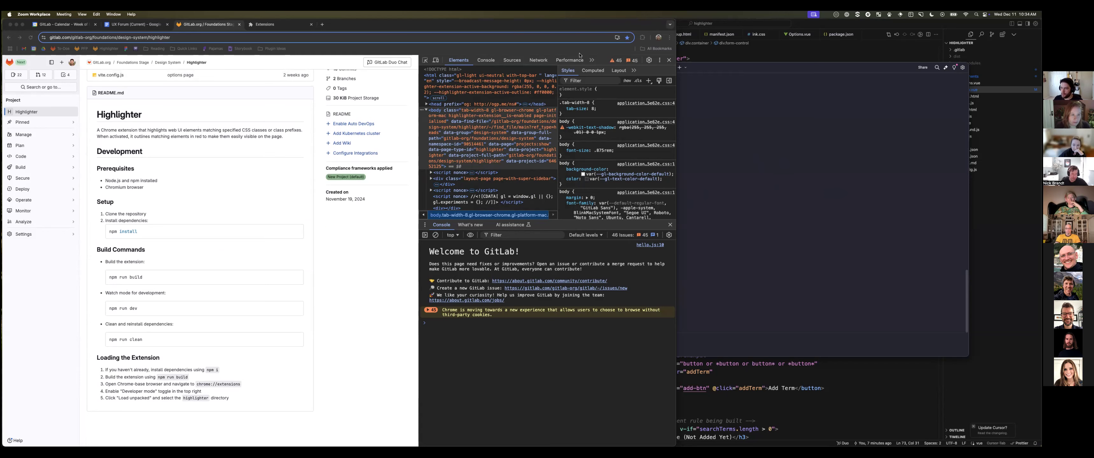
{"action": "scroll", "coordinate": [368, 127], "scroll_direction": "up", "scroll_amount": 5}
{"action": "left_click", "coordinate": [306, 104]}
{"action": "left_click", "coordinate": [307, 105]}
{"action": "left_click", "coordinate": [303, 98]}
{"action": "key", "text": "ctrl+grave"}
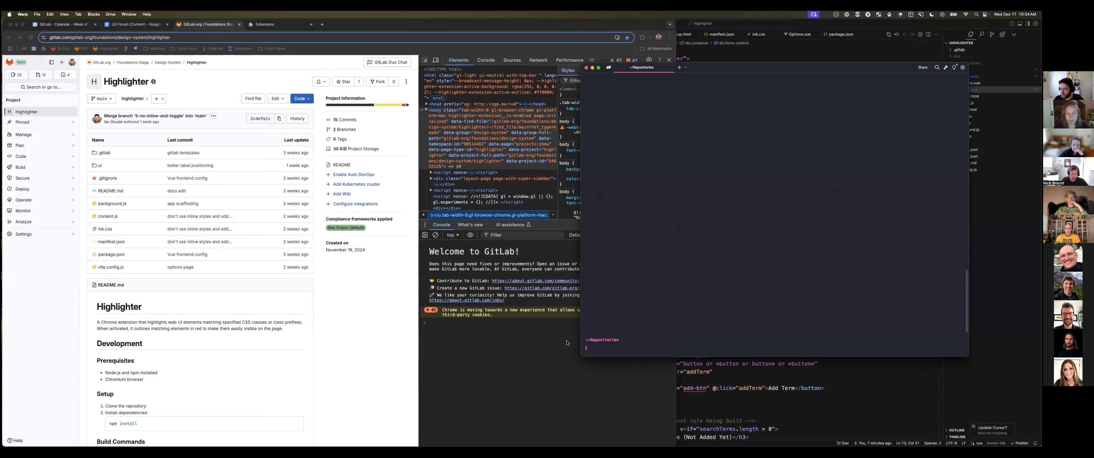
{"action": "type", "text": "git clone"}
{"action": "type", "text": "https://gitlab.com/gitlab-org/foundations/design-system/highlighter.git"}
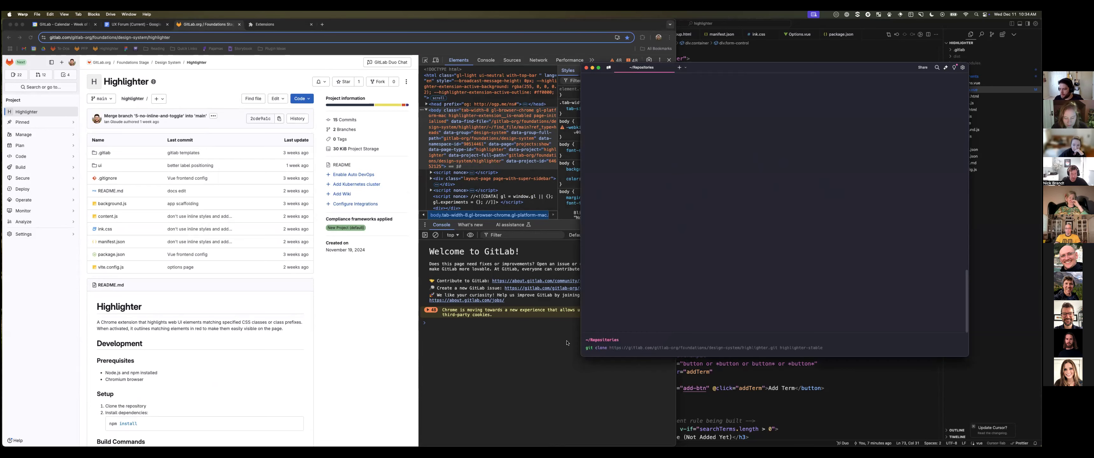
{"action": "key", "text": "Right"}
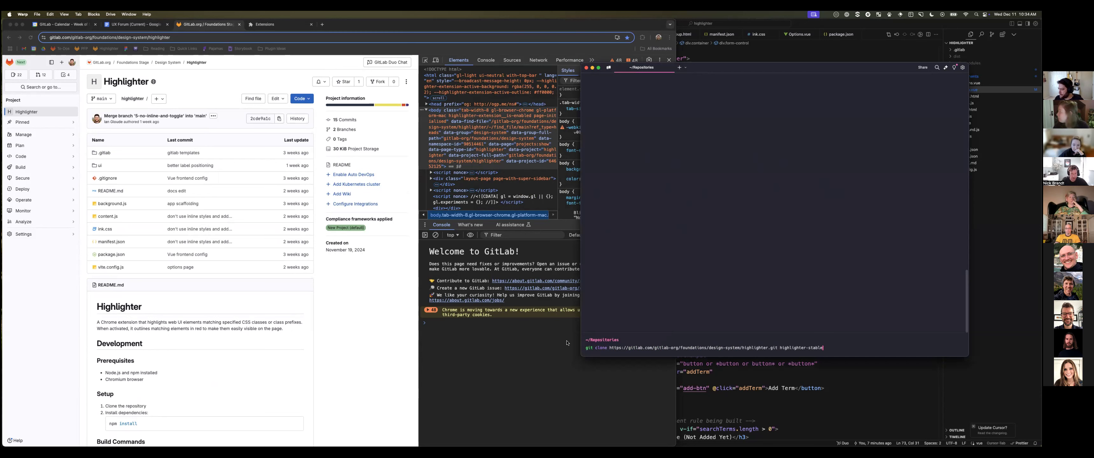
{"action": "left_click_drag", "start_coordinate": [778, 347], "coordinate": [839, 350]}
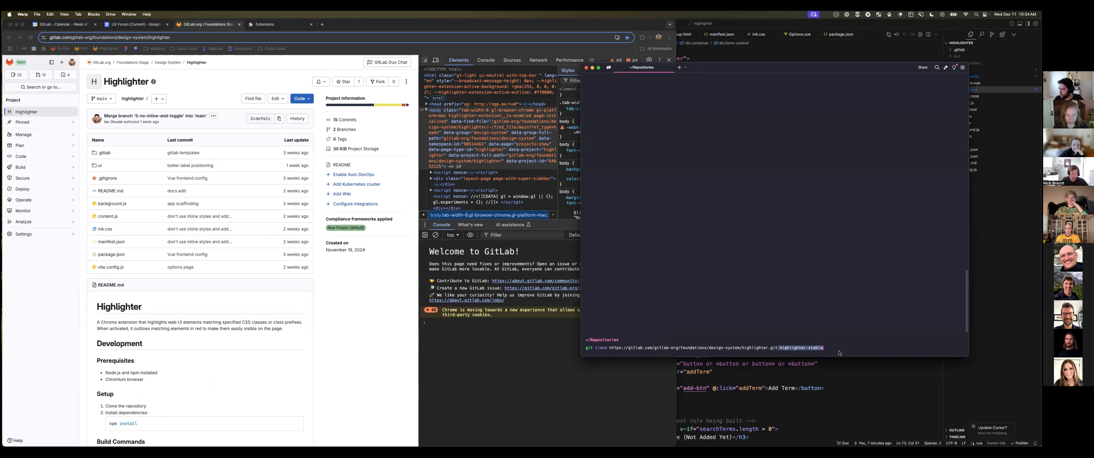
{"action": "left_click", "coordinate": [838, 347]}
{"action": "key", "text": "Return"}
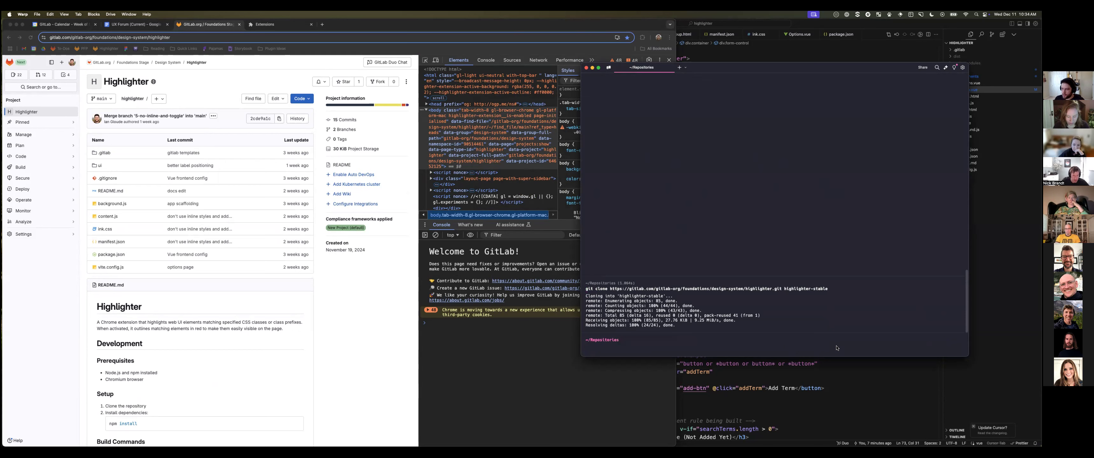
- Inside the highlighter-stable folder, install the dependencies with npm install and build the extension with npm run build
{"action": "type", "text": "cd highlighter-stable/"}
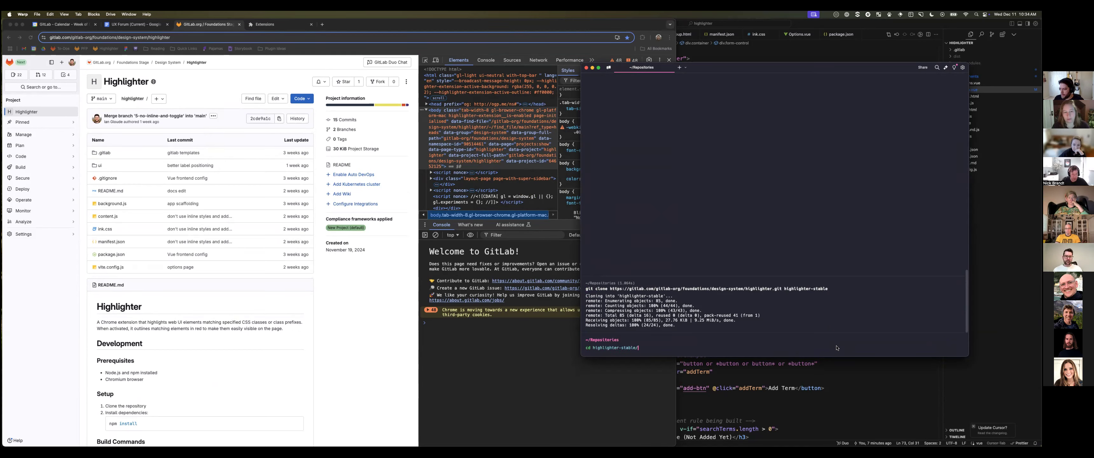
{"action": "key", "text": "Return"}
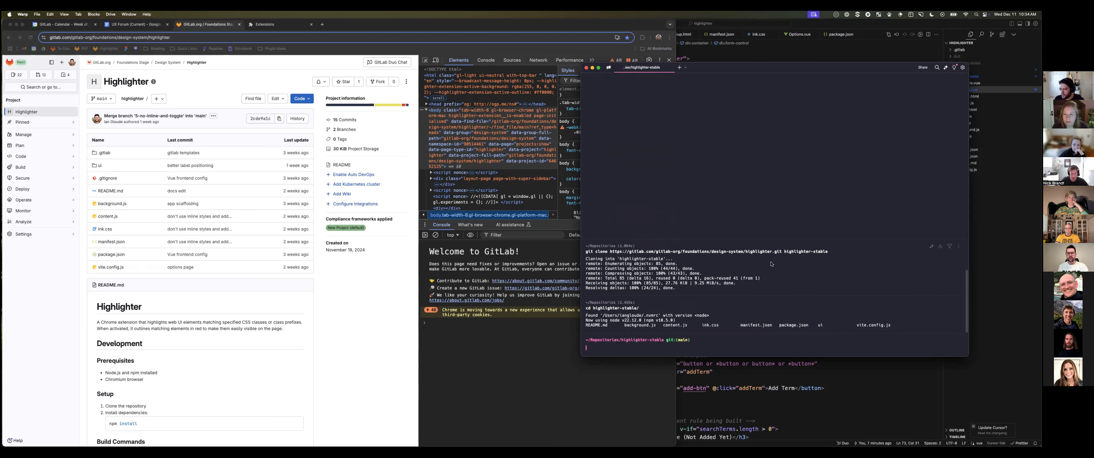
{"action": "type", "text": "npm install"}
{"action": "key", "text": "Return"}
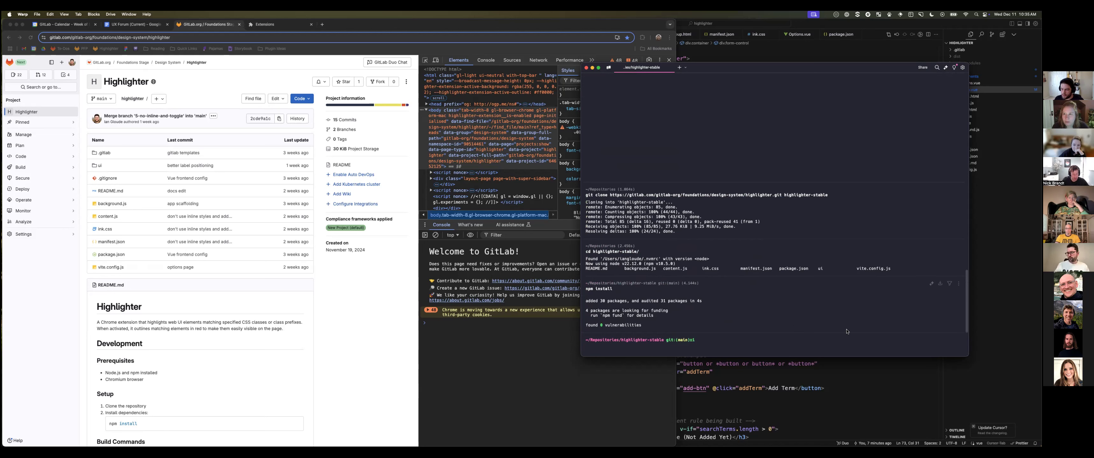
{"action": "type", "text": "npm run build"}
{"action": "key", "text": "Return"}
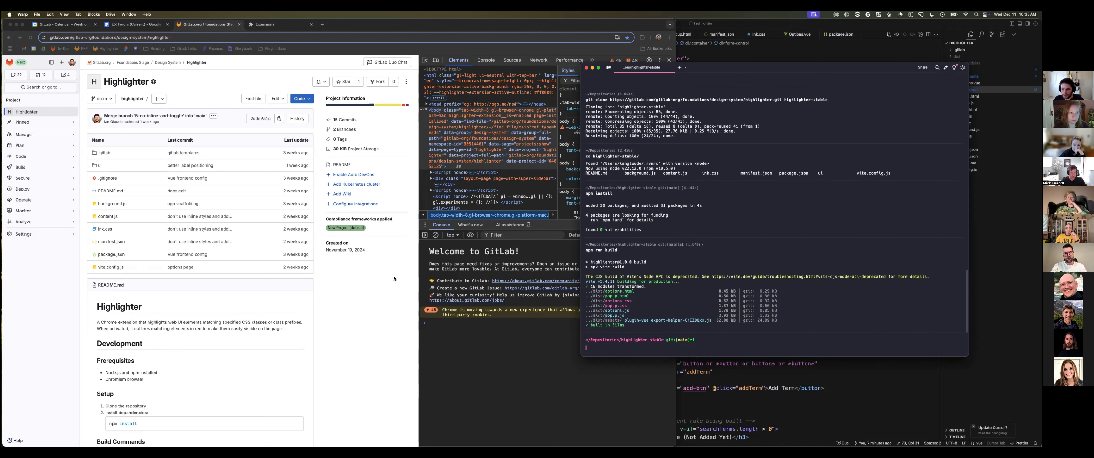
- Switch to Chrome and load the highlighter-stable folder as an unpacked extension
{"action": "left_click", "coordinate": [387, 305]}
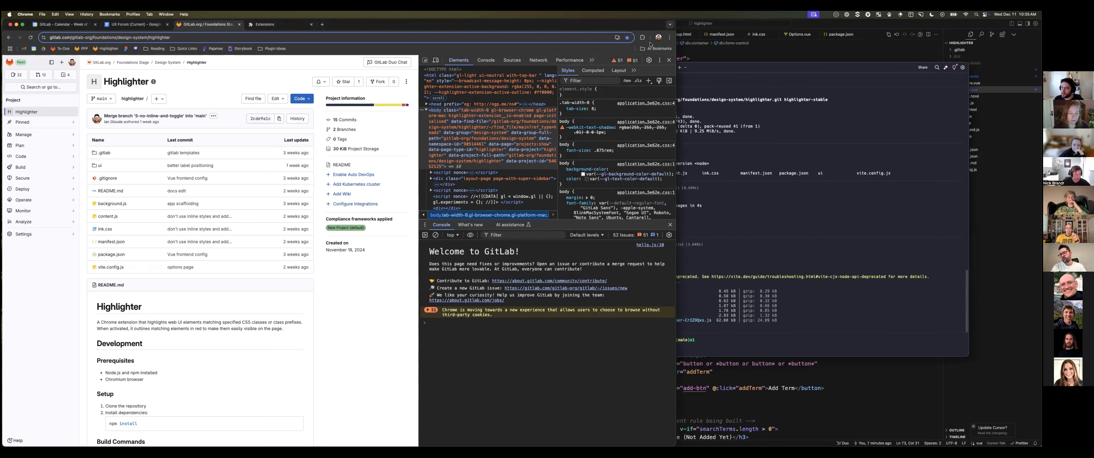
{"action": "left_click", "coordinate": [641, 38]}
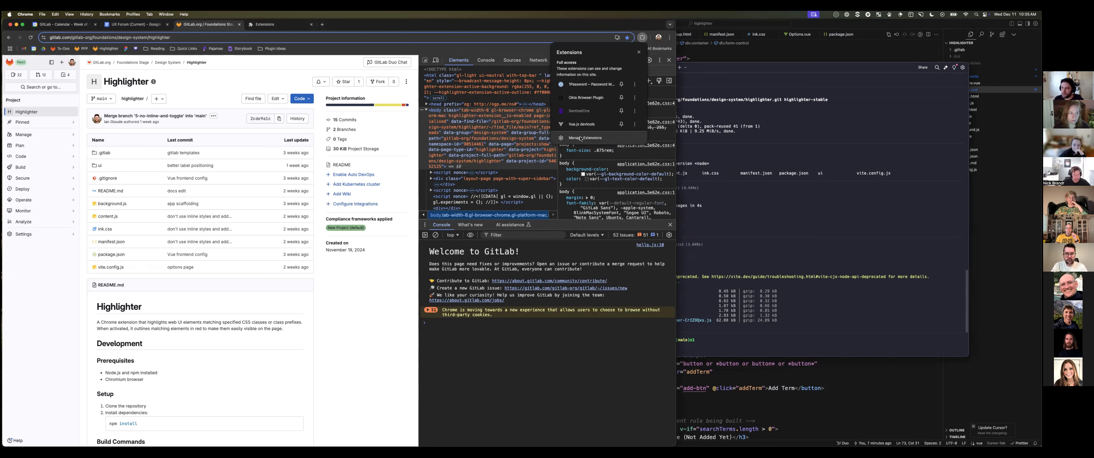
{"action": "left_click", "coordinate": [594, 138]}
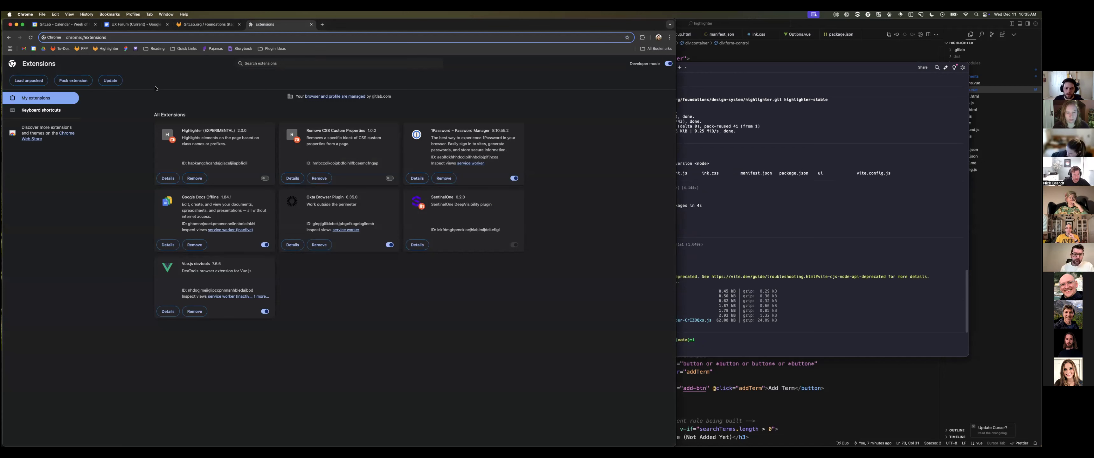
{"action": "left_click", "coordinate": [28, 81]}
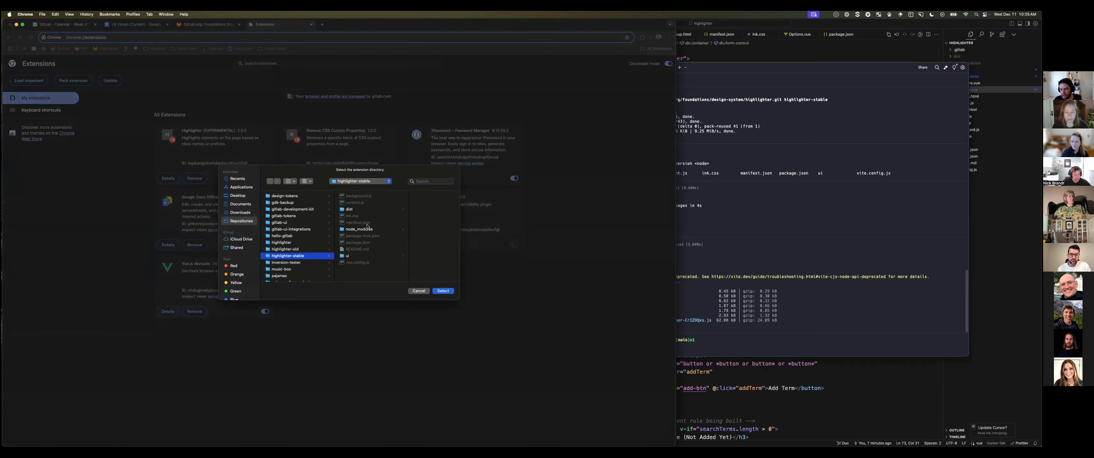
{"action": "left_click", "coordinate": [443, 291]}
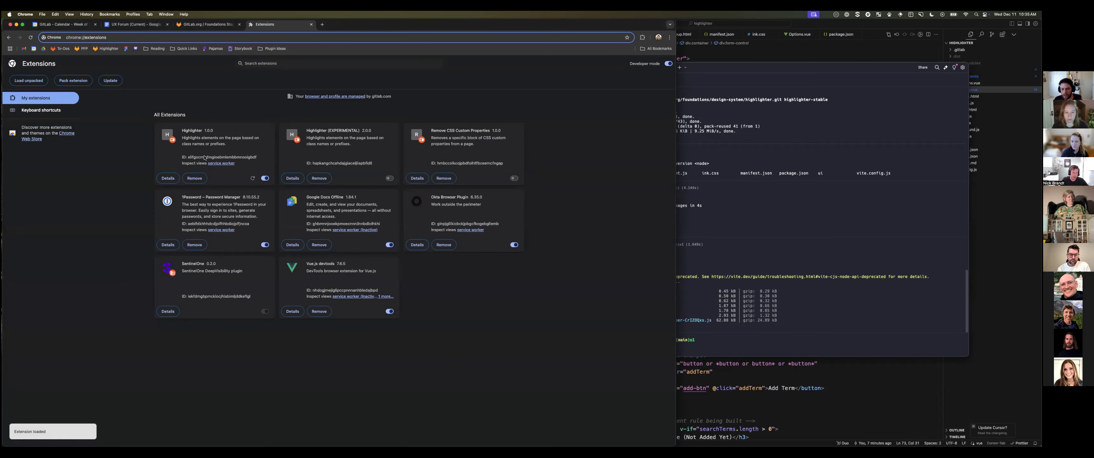
- Return to the GitLab Highlighter project page and pin the Highlighter extension for quick access
{"action": "left_click", "coordinate": [206, 25]}
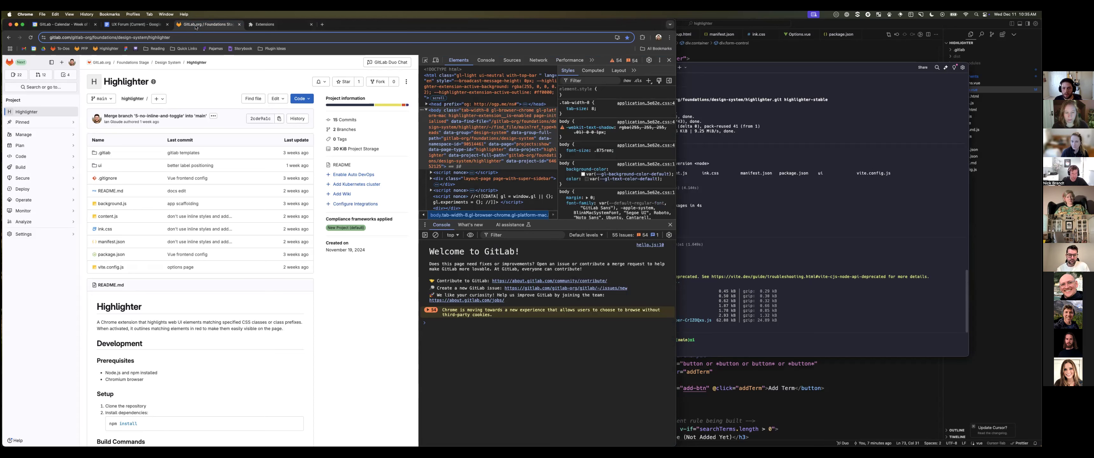
{"action": "left_click", "coordinate": [645, 38]}
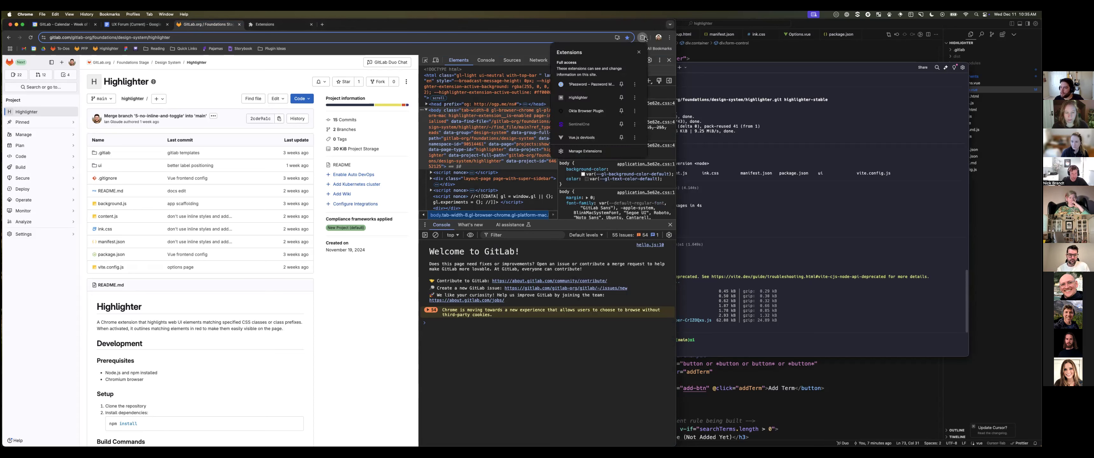
{"action": "left_click", "coordinate": [622, 97]}
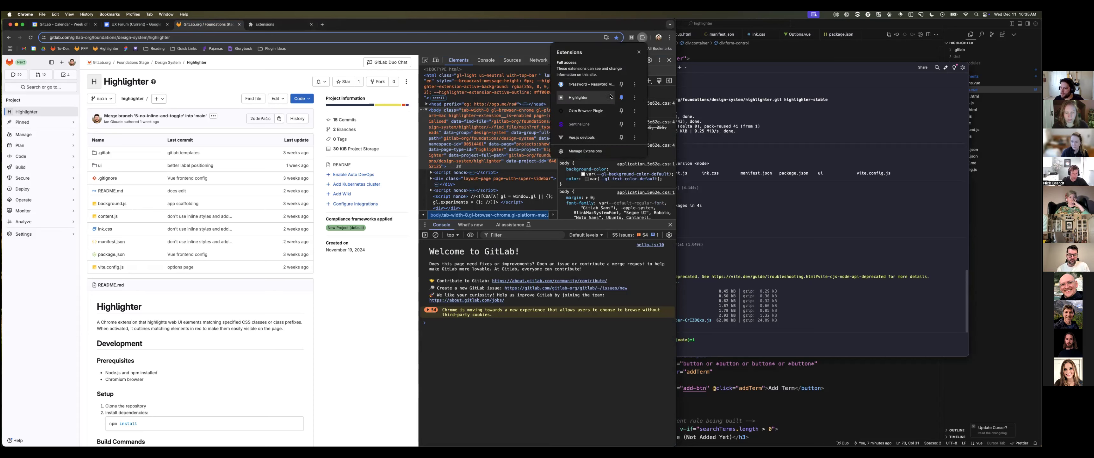
{"action": "left_click", "coordinate": [631, 38]}
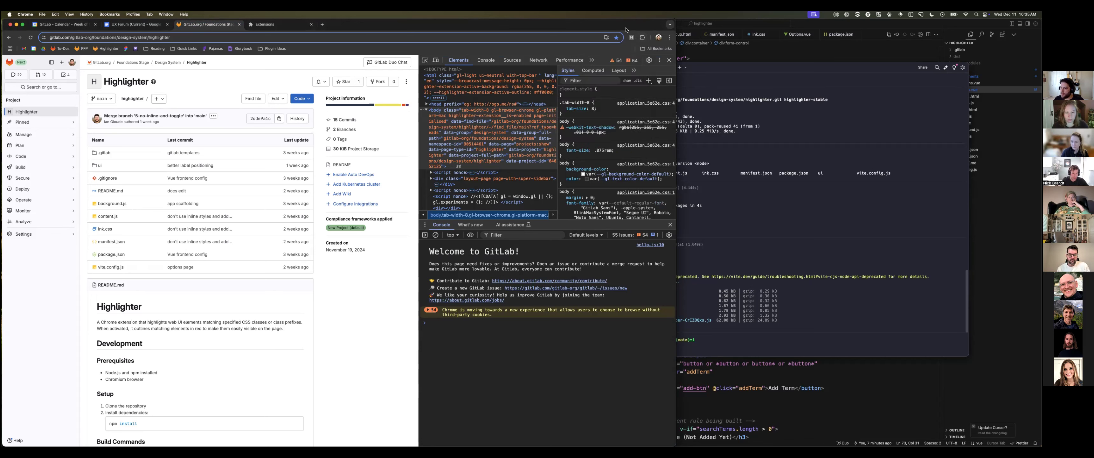
- Highlight all page elements whose class matches gl-* with the Highlighter extension
{"action": "left_click", "coordinate": [631, 38]}
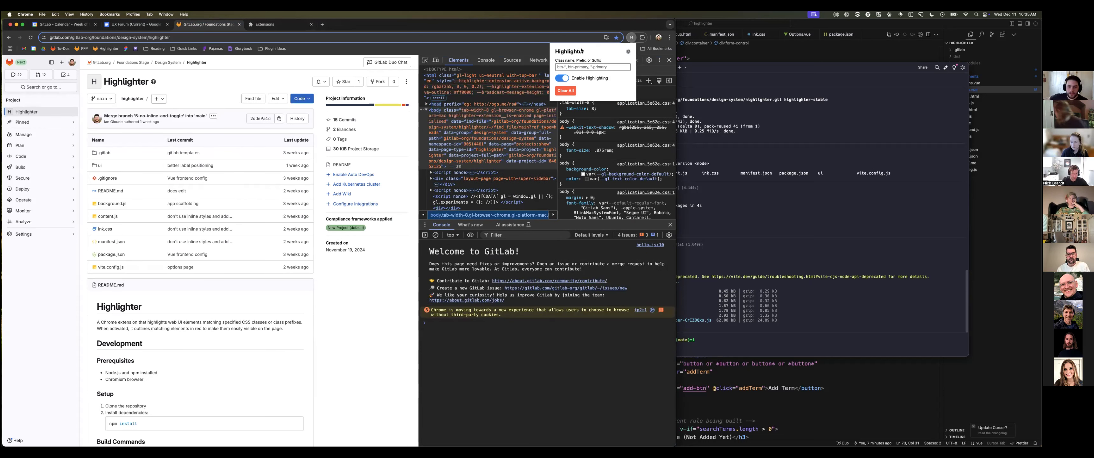
{"action": "left_click", "coordinate": [574, 66]}
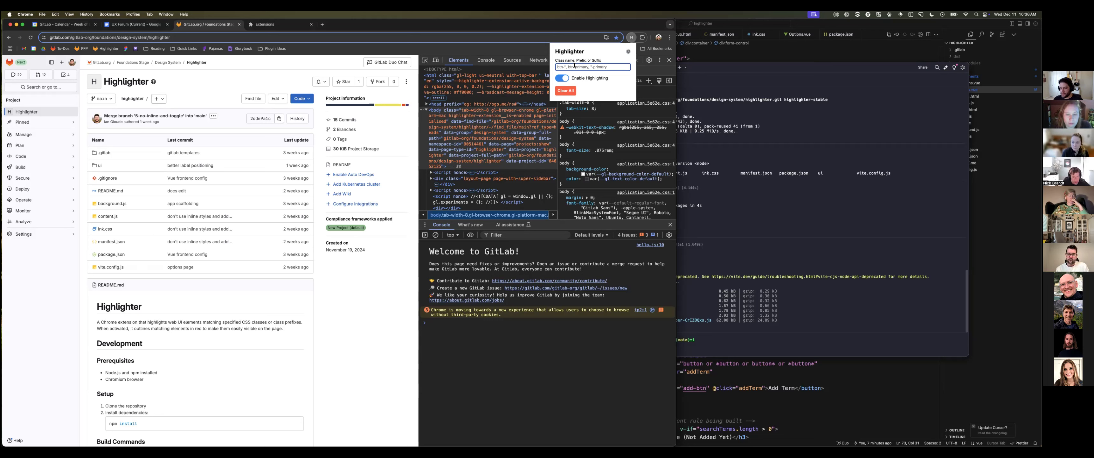
{"action": "type", "text": "gl"}
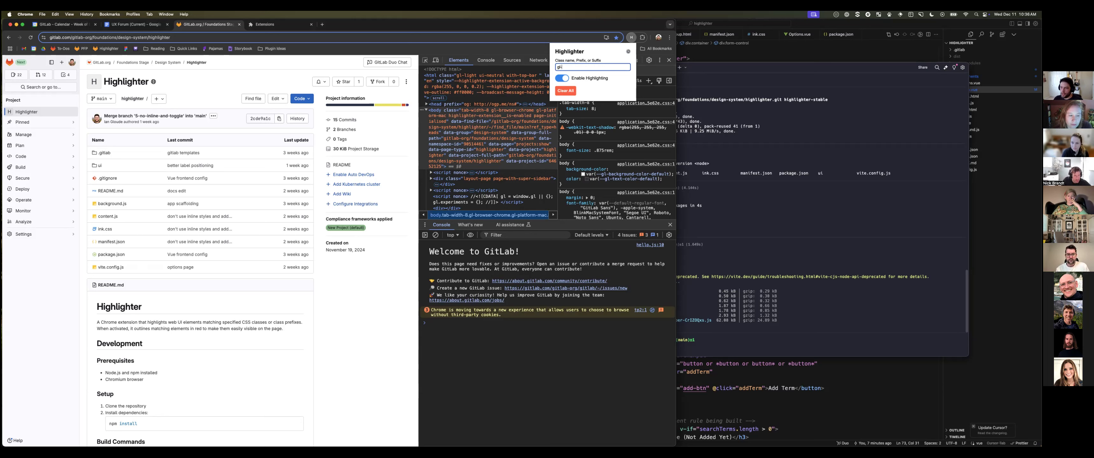
{"action": "type", "text": "-*"}
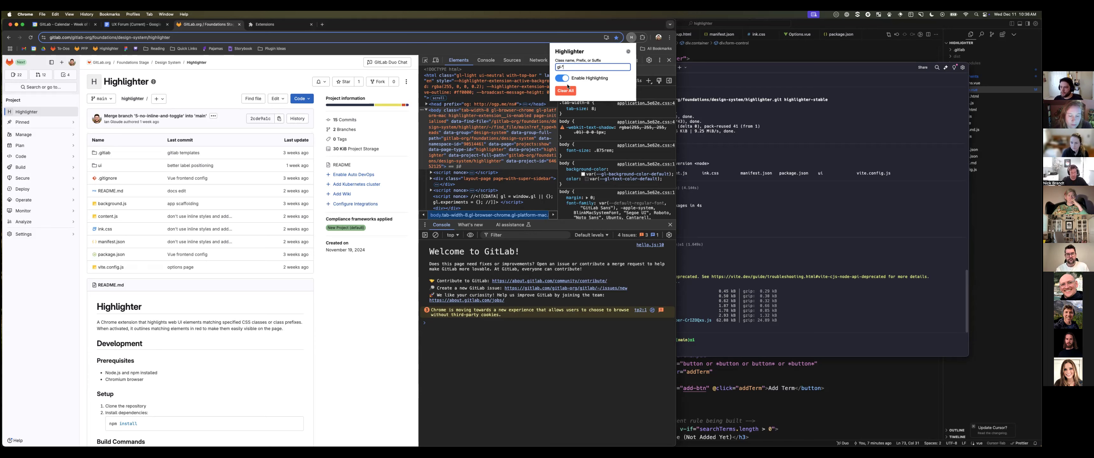
{"action": "key", "text": "Return"}
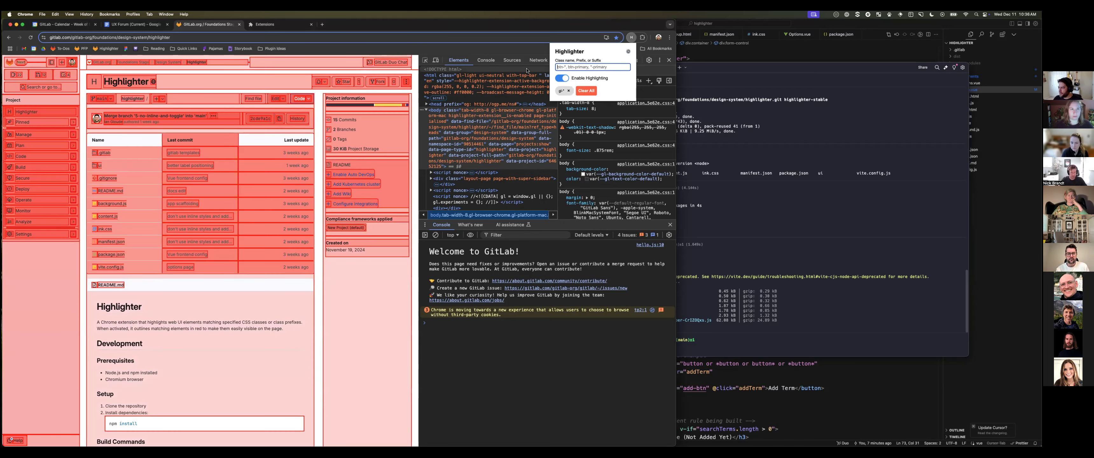
- Replace the gl-* highlight term with gl-link to highlight only the link elements on the page
{"action": "left_click", "coordinate": [570, 91]}
{"action": "left_click", "coordinate": [571, 68]}
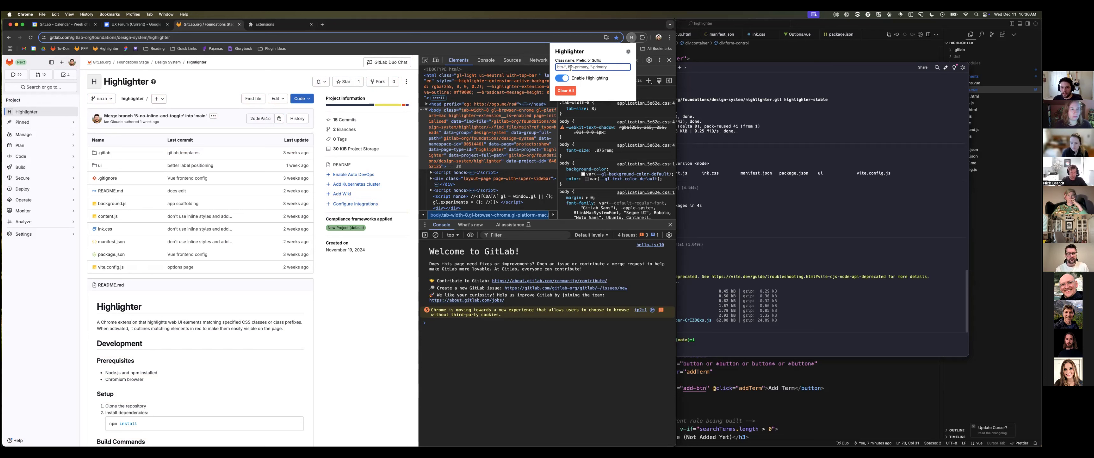
{"action": "type", "text": "gl-lin"}
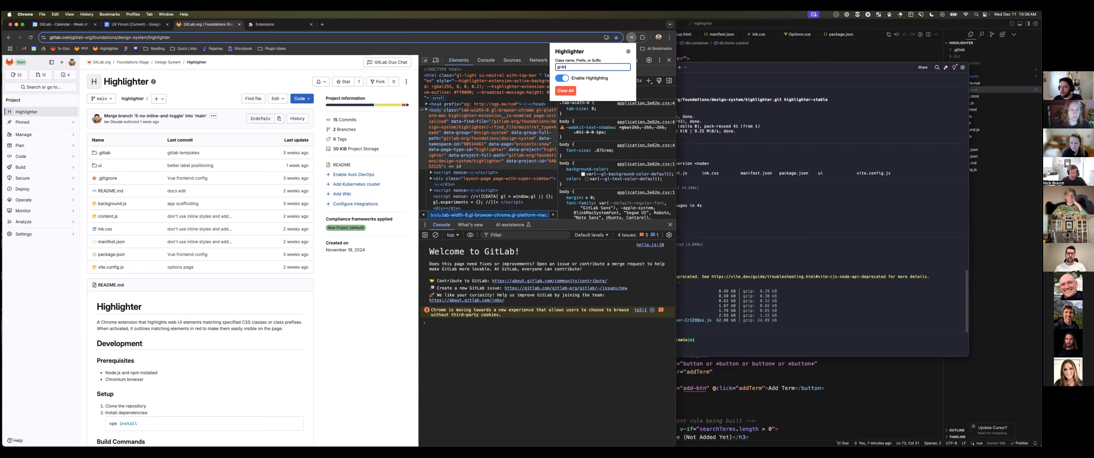
{"action": "type", "text": "k"}
{"action": "key", "text": "Return"}
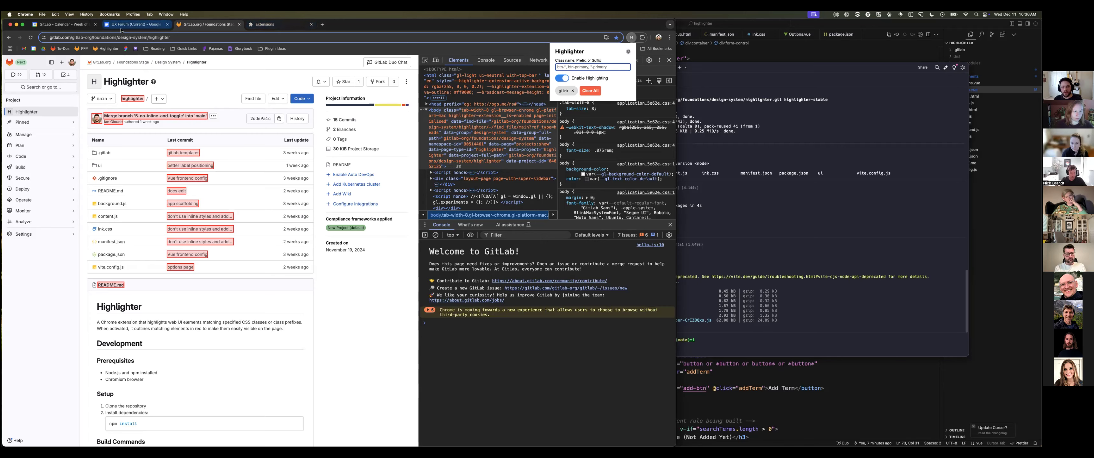
- Look over the Highlighter Chrome extension entry in the UX Forum agenda document and return to the project page
{"action": "left_click", "coordinate": [134, 24]}
{"action": "scroll", "coordinate": [238, 247], "scroll_direction": "down", "scroll_amount": 10}
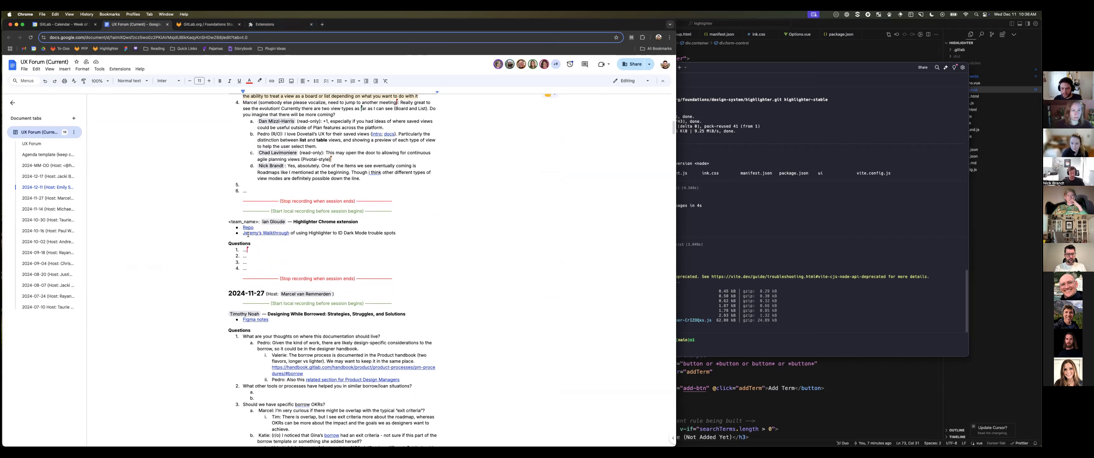
{"action": "left_click", "coordinate": [225, 26]}
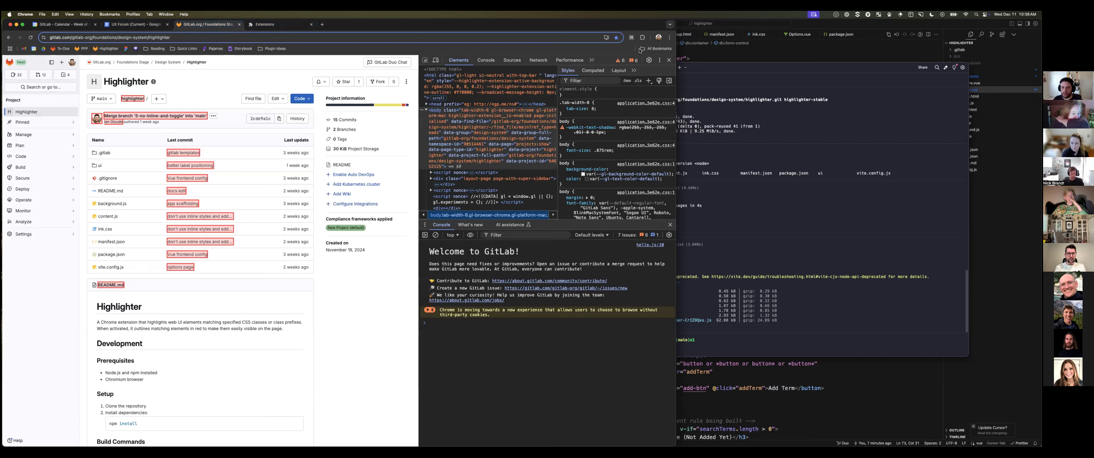
- Clear all highlight terms in the Highlighter extension
{"action": "left_click", "coordinate": [632, 38]}
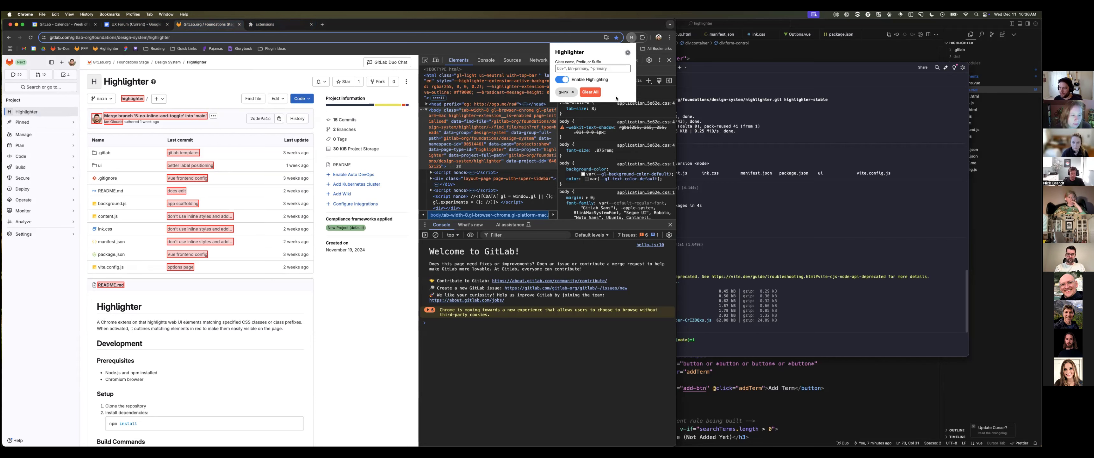
{"action": "left_click", "coordinate": [598, 94]}
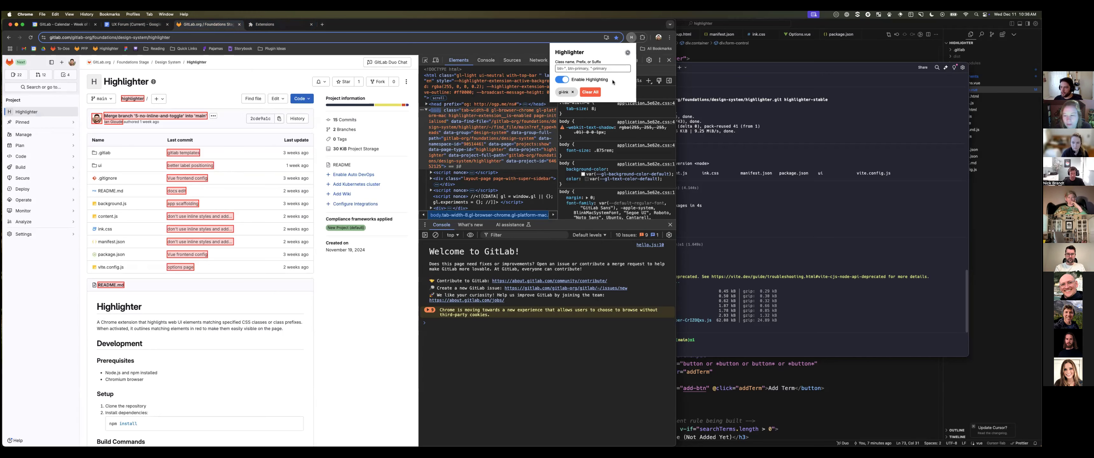
{"action": "left_click", "coordinate": [590, 92]}
- Enable the Highlighter (EXPERIMENTAL) extension and disable the stable Highlighter 1.0.0 extension
{"action": "left_click", "coordinate": [642, 38]}
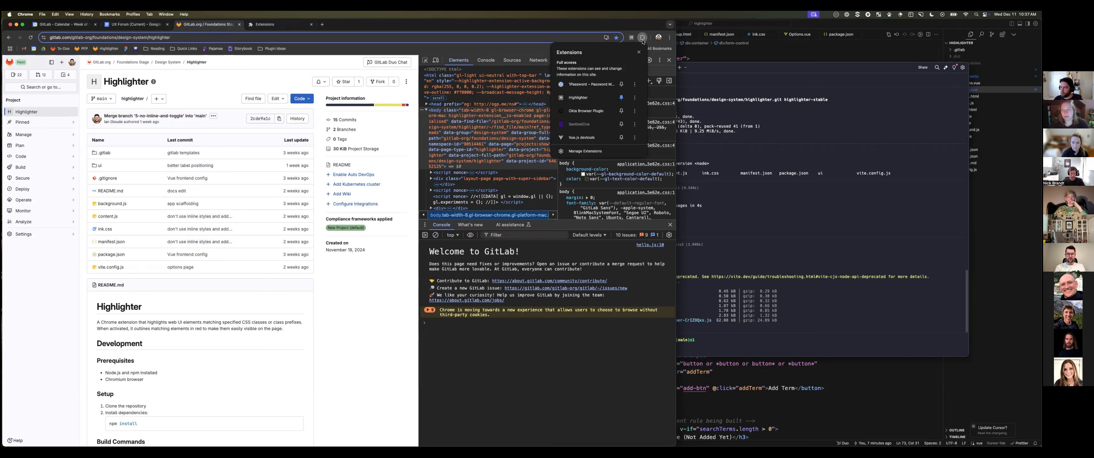
{"action": "left_click", "coordinate": [585, 151]}
{"action": "left_click", "coordinate": [389, 179]}
{"action": "left_click", "coordinate": [266, 179]}
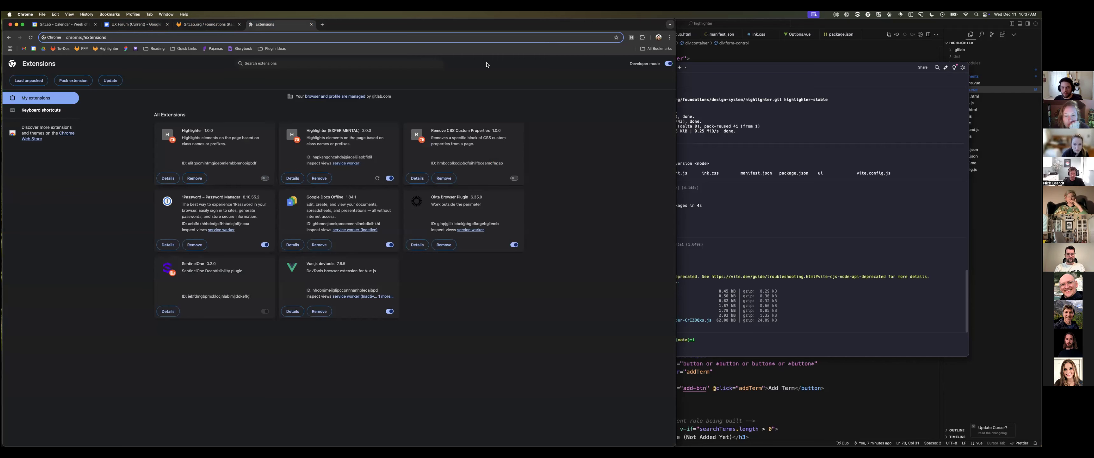
- Return to the Highlighter project page, open the experimental Highlighter and look over its search types and term options
{"action": "left_click", "coordinate": [206, 24]}
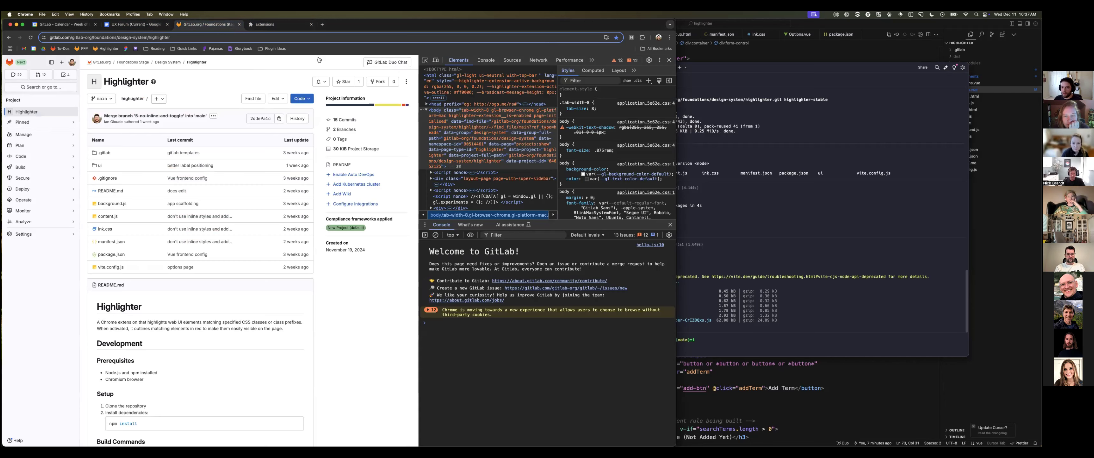
{"action": "left_click", "coordinate": [631, 38]}
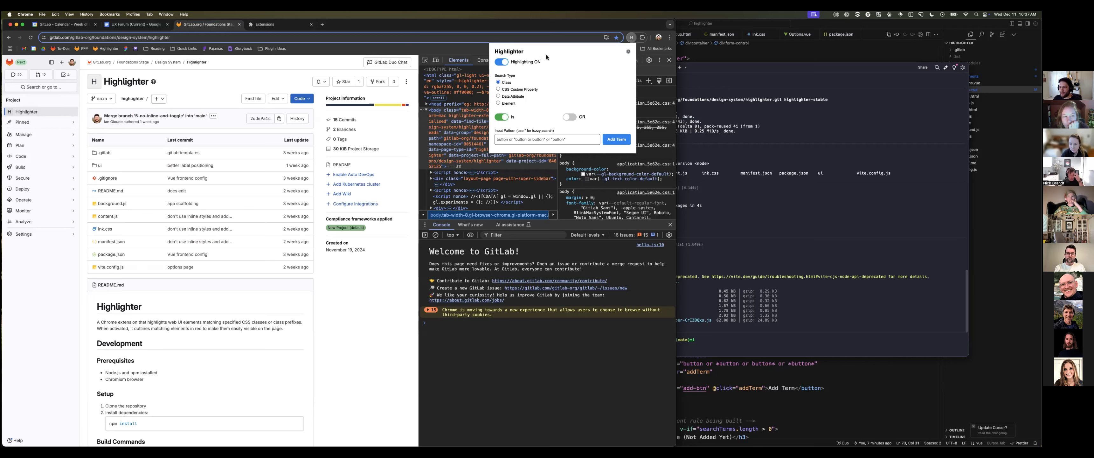
{"action": "left_click", "coordinate": [548, 139]}
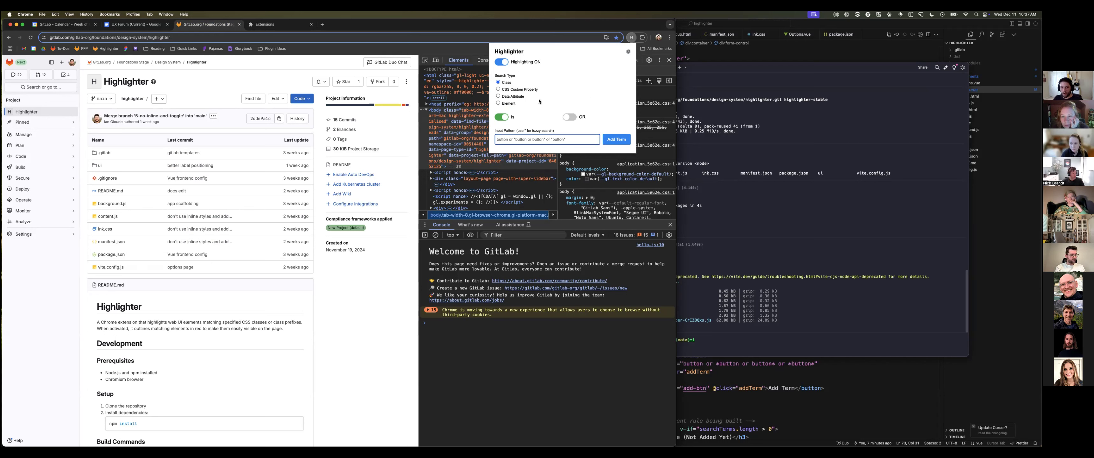
{"action": "triple_click", "coordinate": [515, 91]}
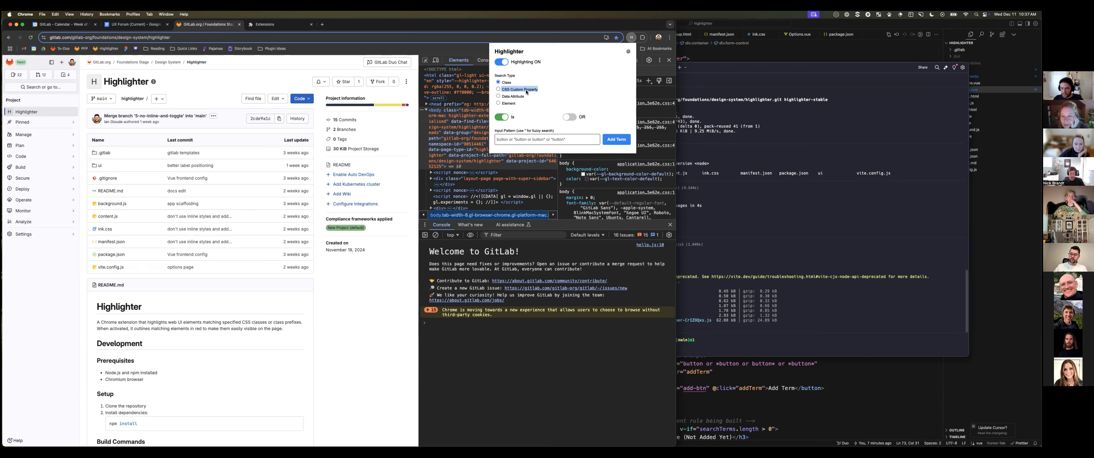
{"action": "left_click", "coordinate": [537, 139]}
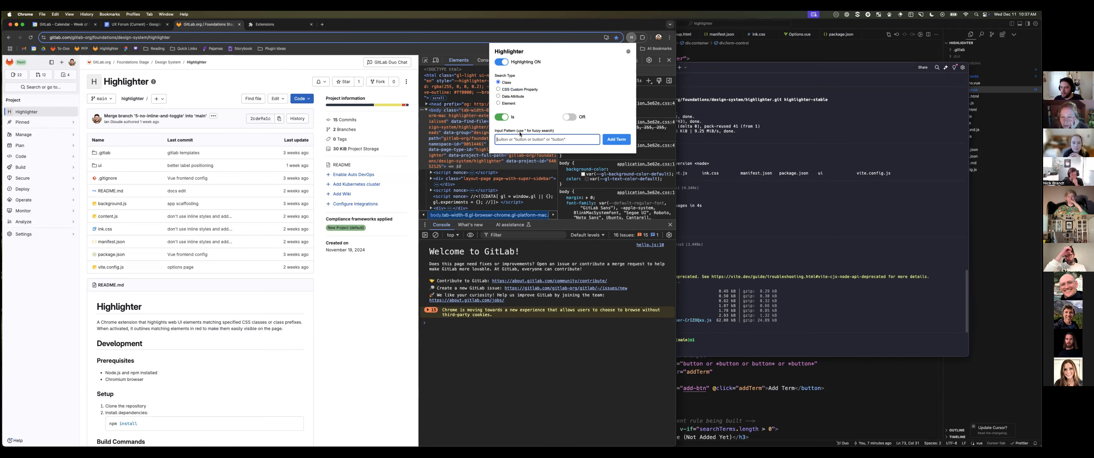
- Start a highlight rule with the element term button, using the AND operator
{"action": "left_click", "coordinate": [498, 104]}
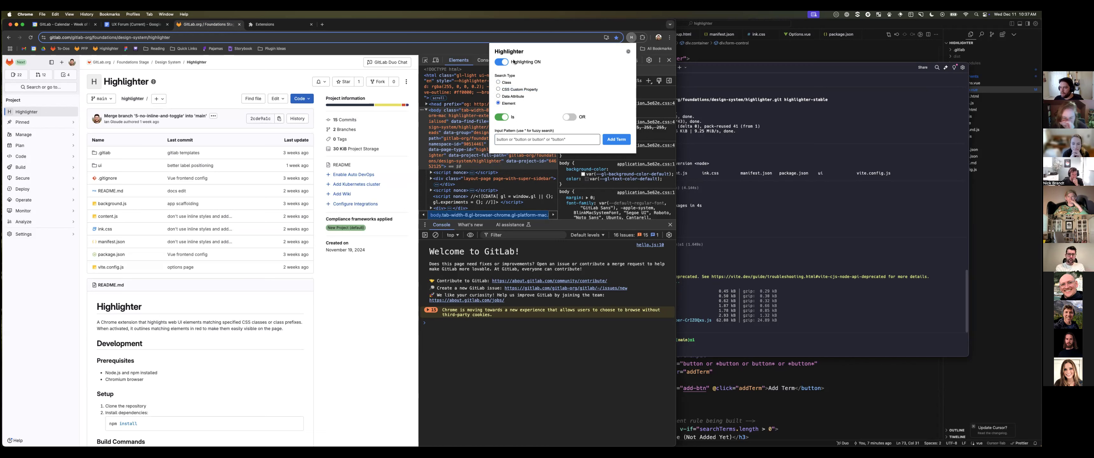
{"action": "left_click", "coordinate": [504, 139]}
{"action": "type", "text": "button"}
{"action": "left_click", "coordinate": [570, 116]}
{"action": "left_click", "coordinate": [616, 139]}
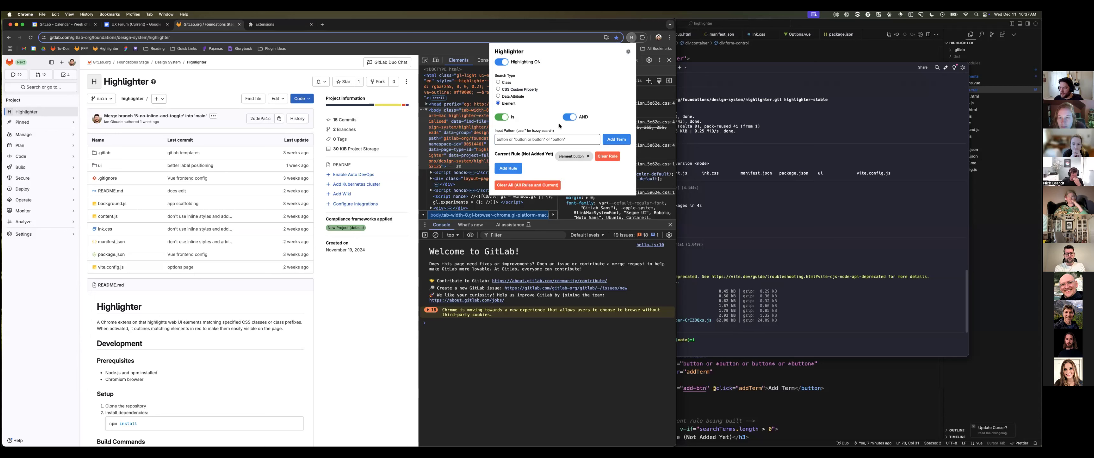
- Add the class term gl-button to the current rule, apply the rule and reload the project page
{"action": "left_click", "coordinate": [512, 138]}
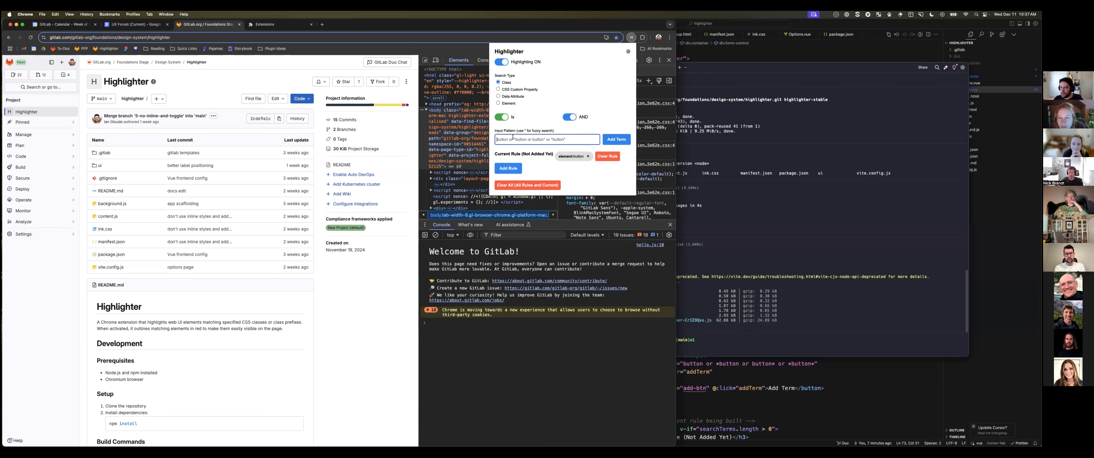
{"action": "type", "text": "gl-button"}
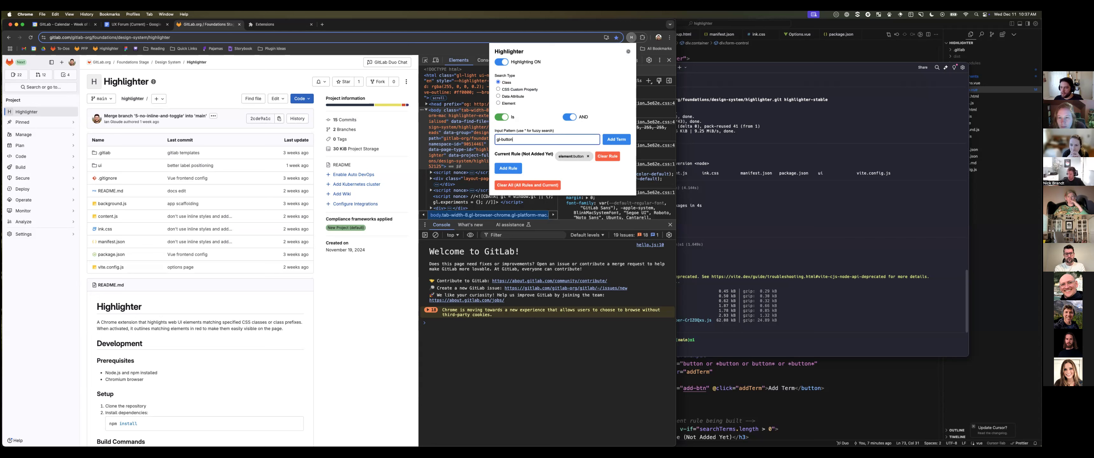
{"action": "left_click", "coordinate": [617, 139]}
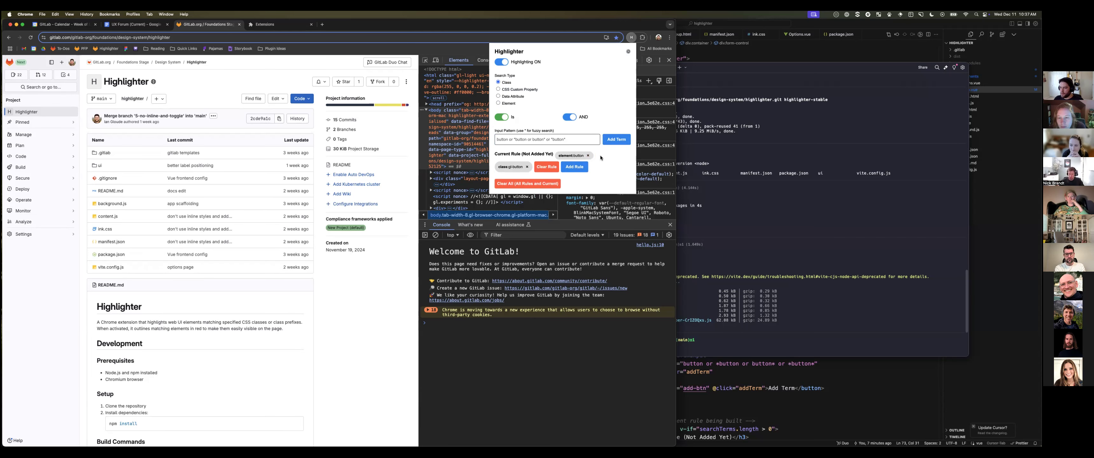
{"action": "left_click", "coordinate": [578, 171]}
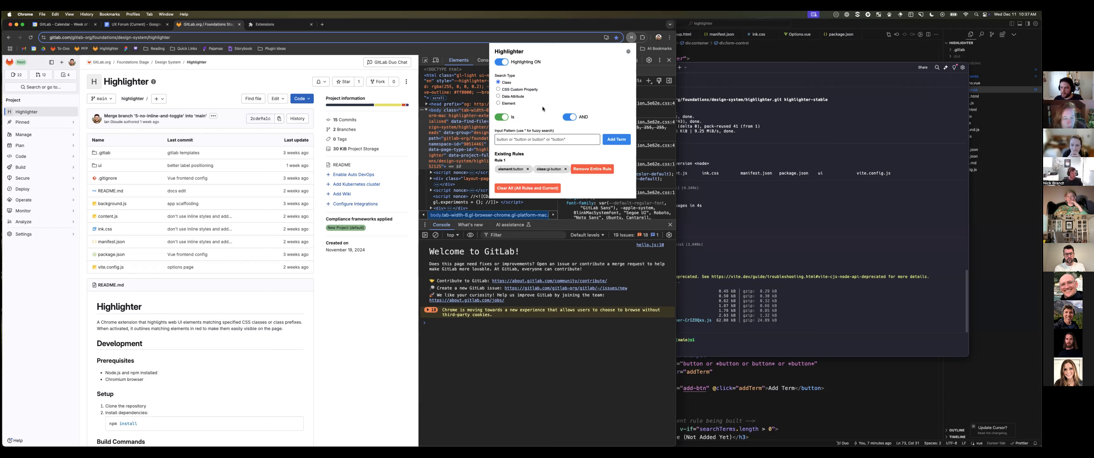
{"action": "key", "text": "super+r"}
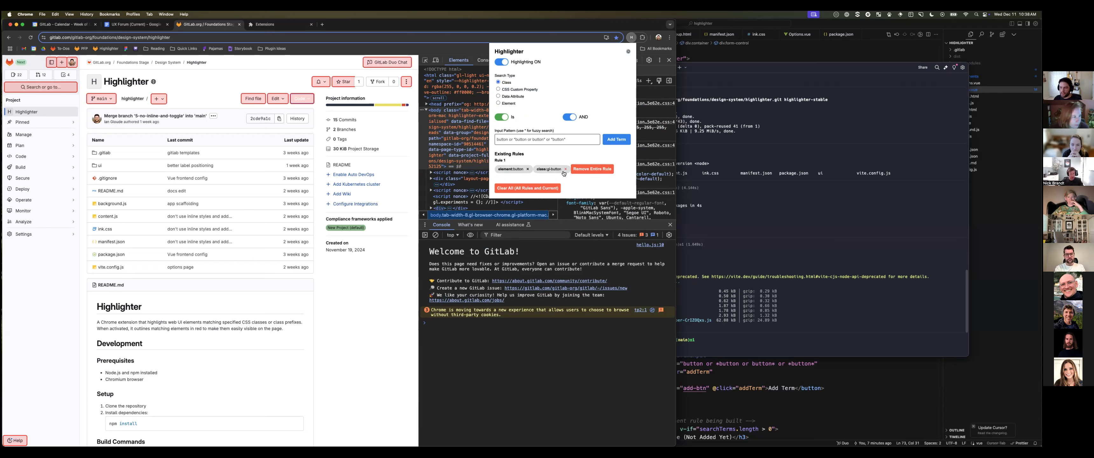
- Remove the entire existing rule and start a new one with the element term button
{"action": "left_click", "coordinate": [590, 173]}
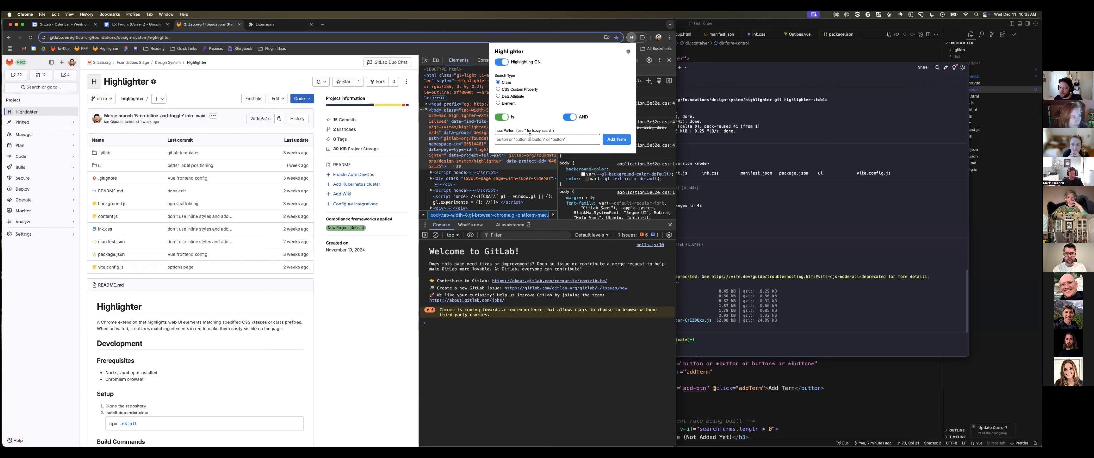
{"action": "left_click", "coordinate": [512, 139]}
{"action": "type", "text": "button"}
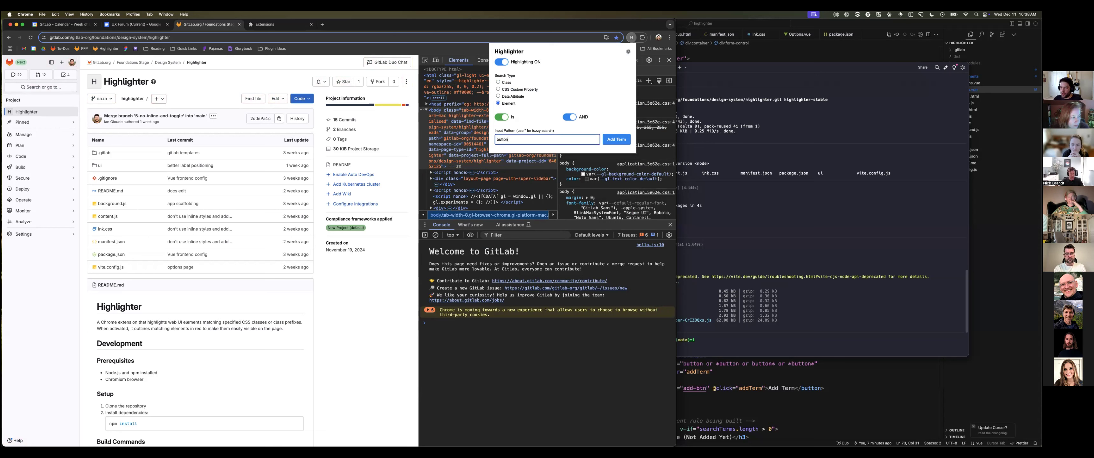
{"action": "left_click", "coordinate": [613, 141]}
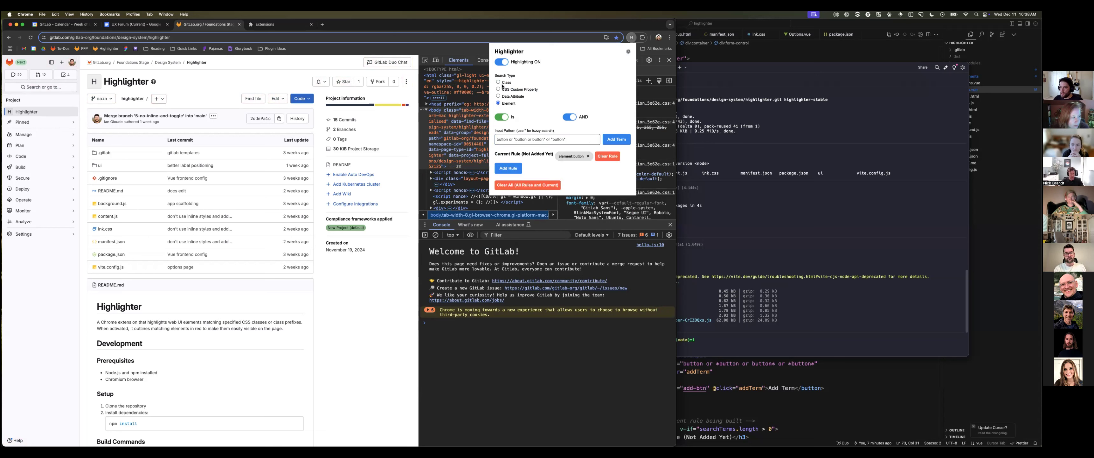
- Add the negated class term "is NOT gl-button" to the current rule and apply the rule to the page
{"action": "left_click", "coordinate": [501, 118]}
{"action": "left_click", "coordinate": [521, 136]}
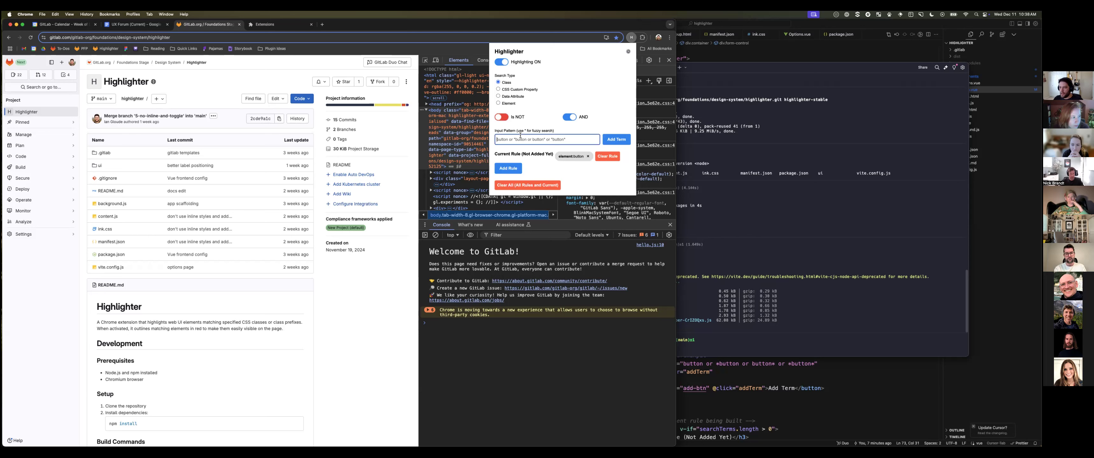
{"action": "type", "text": "gl-button"}
{"action": "left_click", "coordinate": [617, 139]}
{"action": "left_click", "coordinate": [582, 167]}
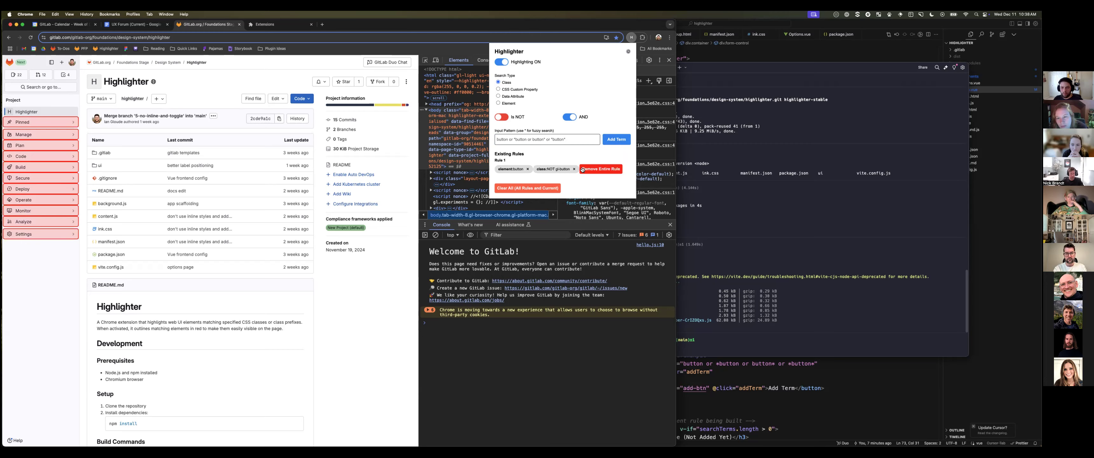
{"action": "scroll", "coordinate": [147, 239], "scroll_direction": "down", "scroll_amount": 1}
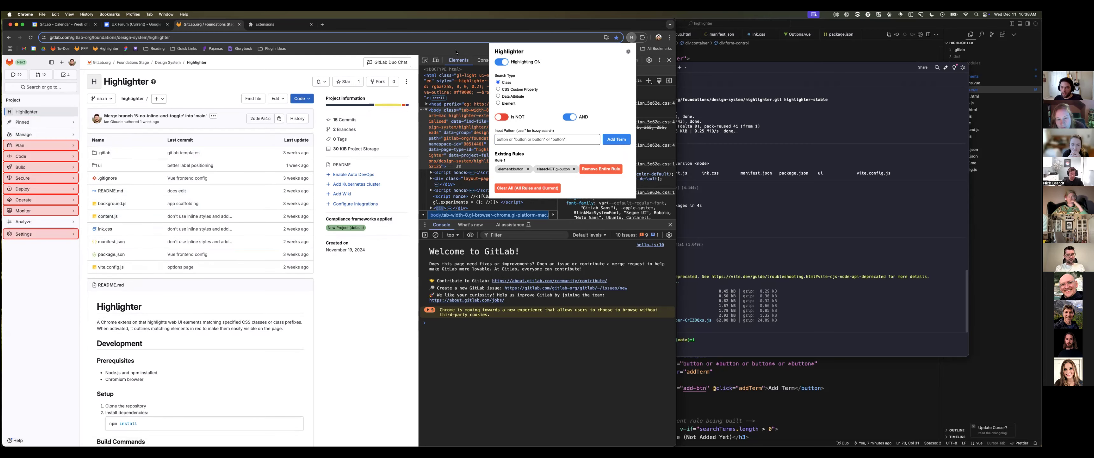
- Inspect the Plan item of the project sidebar and examine its button markup and classes in the developer tools
{"action": "left_click", "coordinate": [424, 60]}
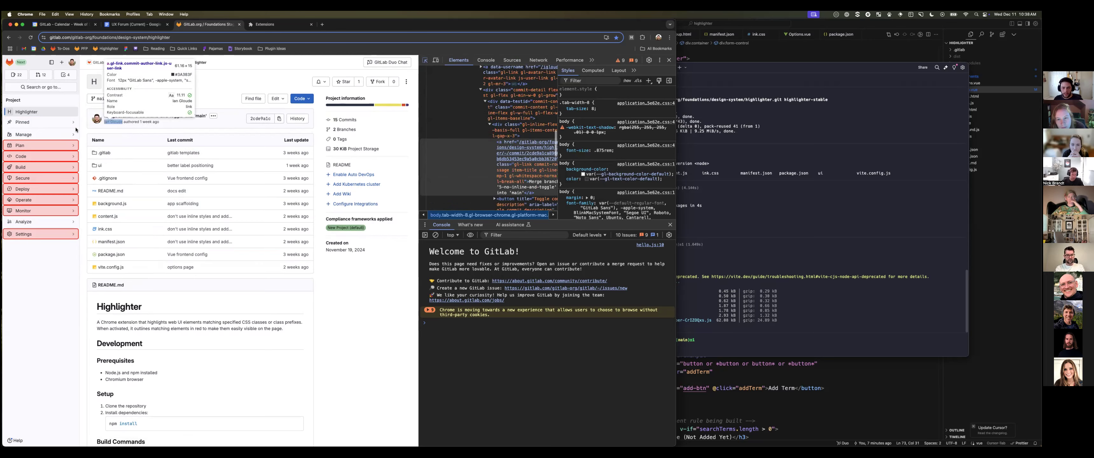
{"action": "left_click", "coordinate": [25, 146]}
{"action": "scroll", "coordinate": [472, 134], "scroll_direction": "up", "scroll_amount": 3}
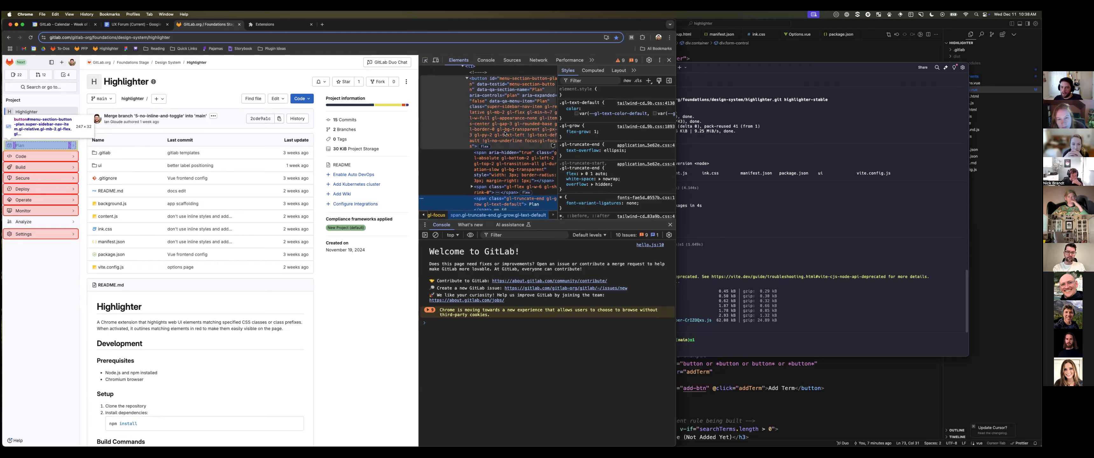
- Remove the existing button rule in the Highlighter and start a new one with the element term a
{"action": "left_click", "coordinate": [630, 38]}
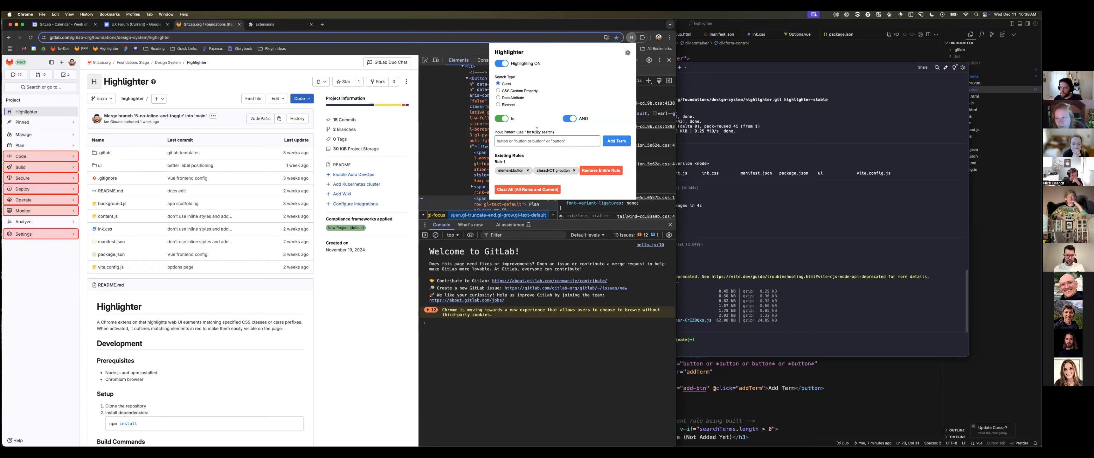
{"action": "left_click", "coordinate": [598, 169]}
{"action": "left_click", "coordinate": [505, 105]}
{"action": "left_click", "coordinate": [526, 141]}
{"action": "type", "text": "a"}
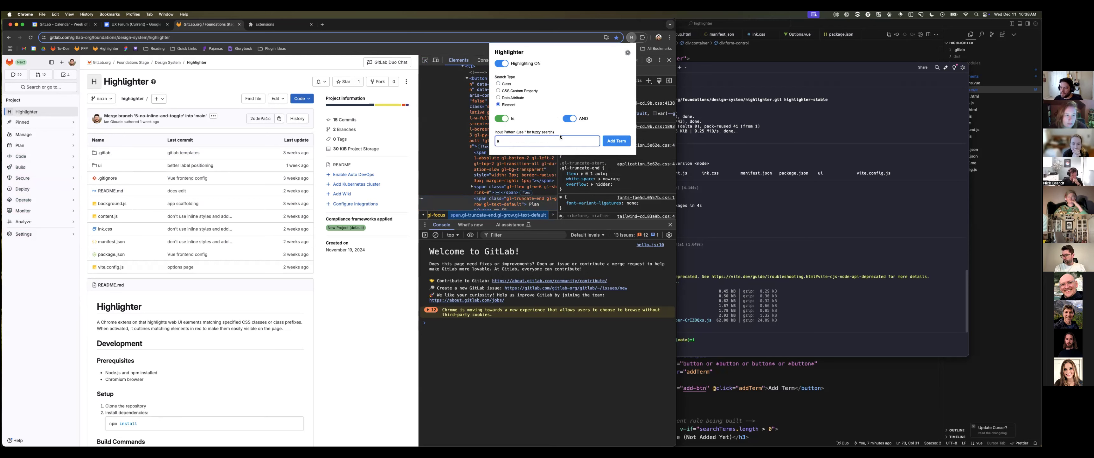
{"action": "left_click", "coordinate": [614, 141]}
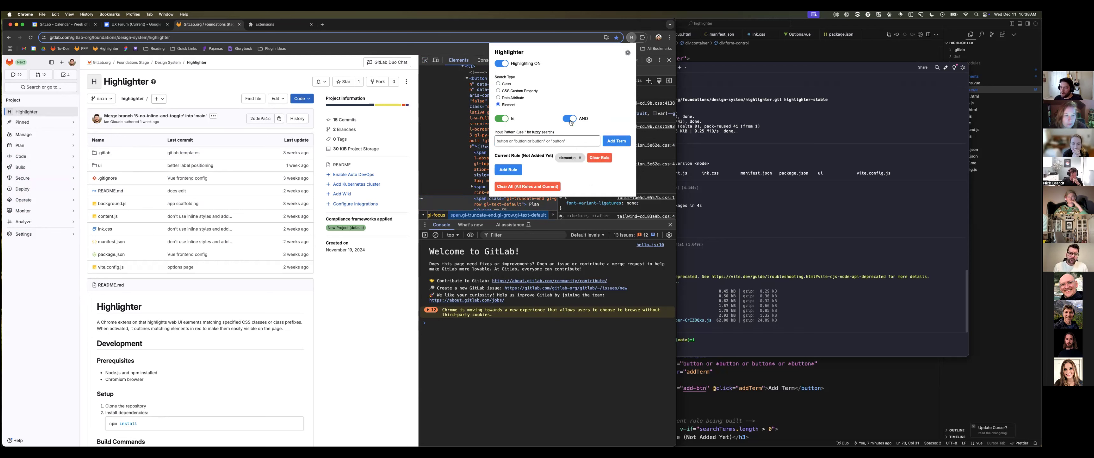
- Add the negated class term "is NOT gl-link" to the current rule and apply the rule to the page
{"action": "left_click", "coordinate": [500, 84]}
{"action": "left_click", "coordinate": [501, 118]}
{"action": "left_click", "coordinate": [501, 141]}
{"action": "type", "text": "gl-link"}
{"action": "left_click", "coordinate": [616, 141]}
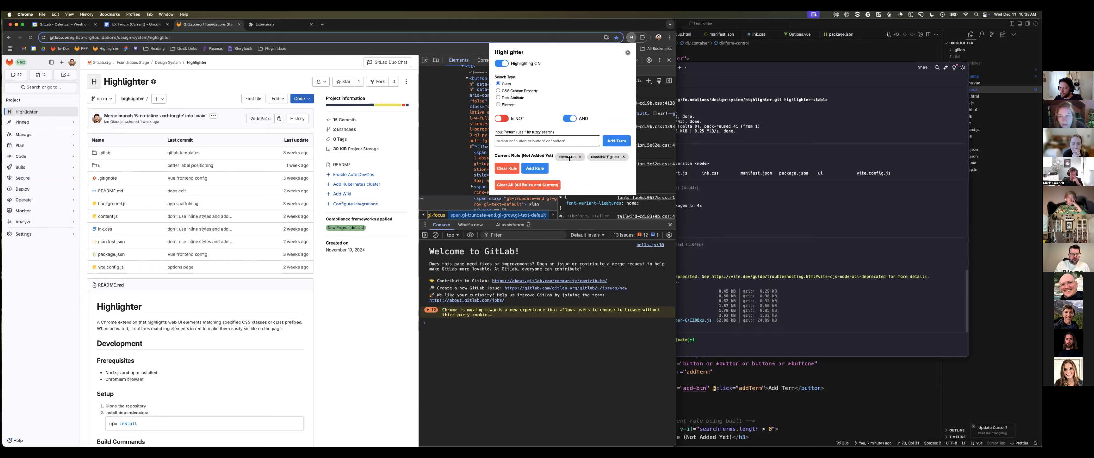
{"action": "left_click", "coordinate": [535, 168]}
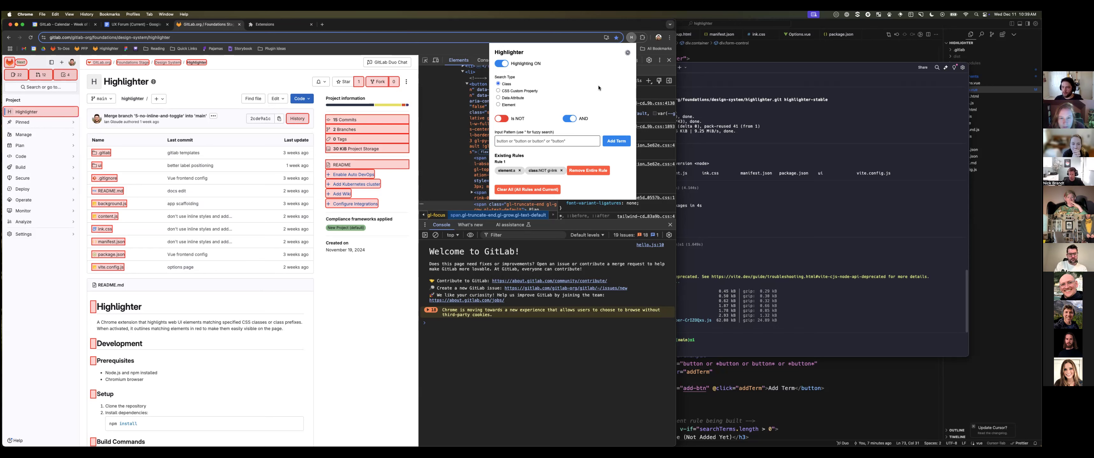
- Review the CSS Custom Property search type and the agenda's Highlighter questions, and reopen the Highlighter on the project page
{"action": "triple_click", "coordinate": [502, 92]}
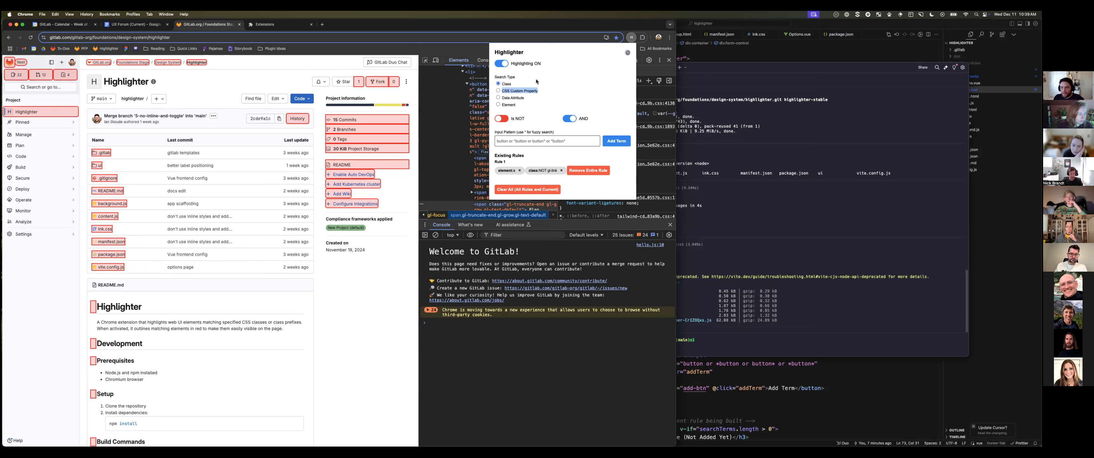
{"action": "left_click", "coordinate": [555, 92]}
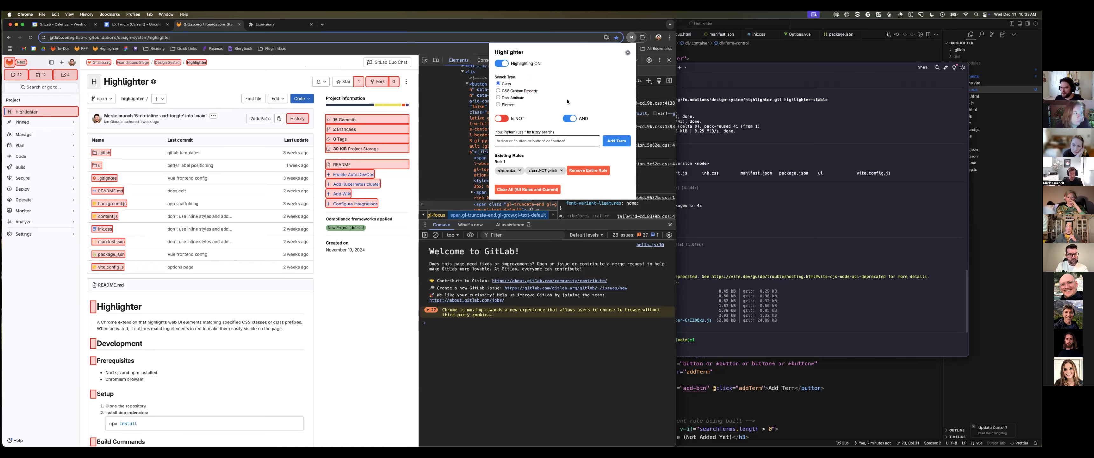
{"action": "left_click", "coordinate": [133, 25]}
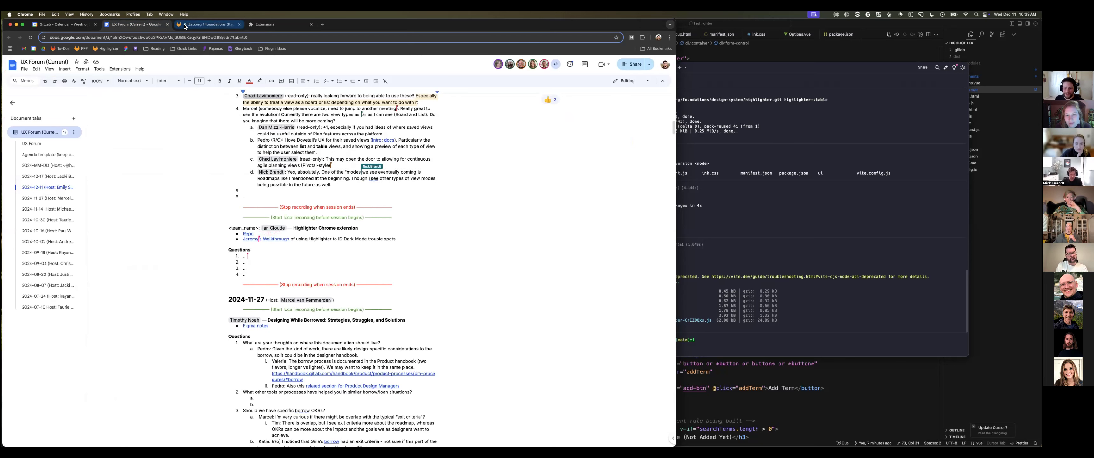
{"action": "left_click", "coordinate": [212, 25]}
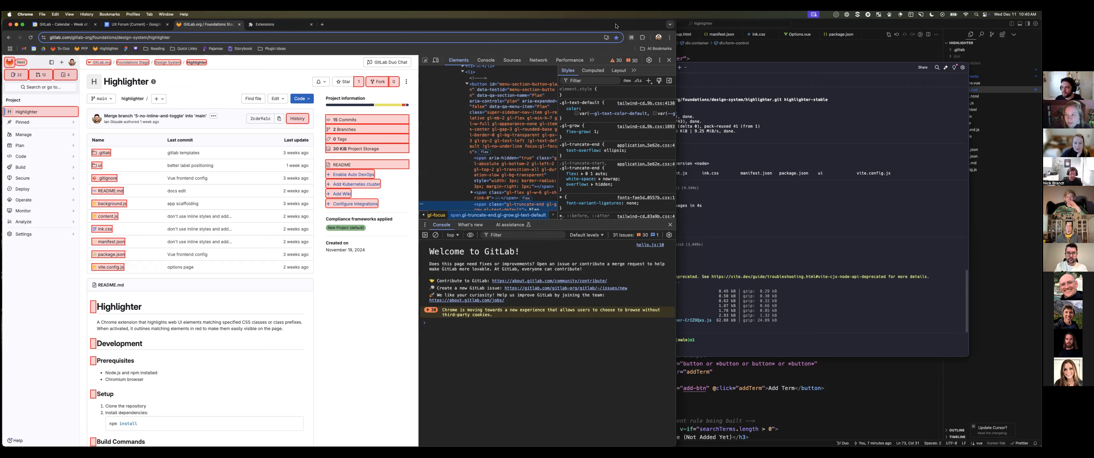
{"action": "left_click", "coordinate": [631, 38]}
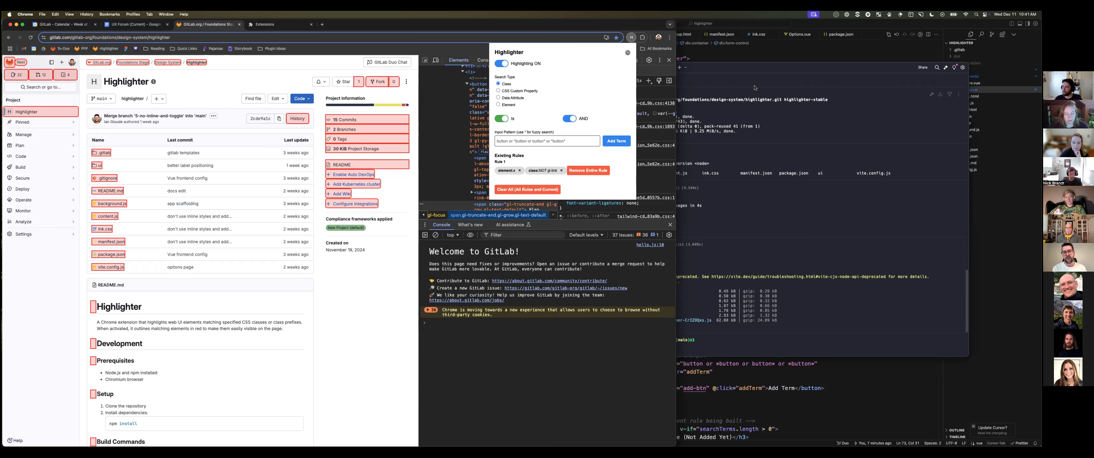
- Stop the Zoom screen share
{"action": "left_click", "coordinate": [816, 15]}
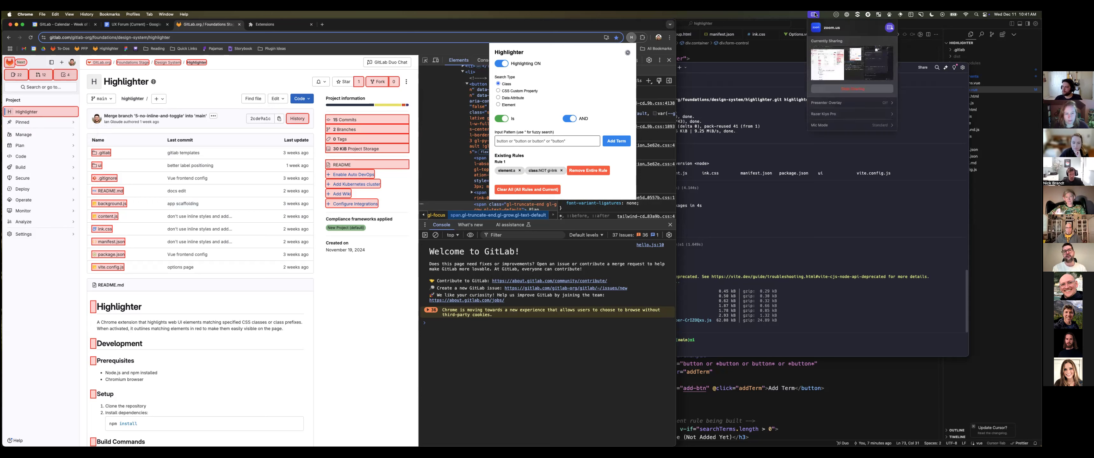
{"action": "left_click", "coordinate": [852, 88]}
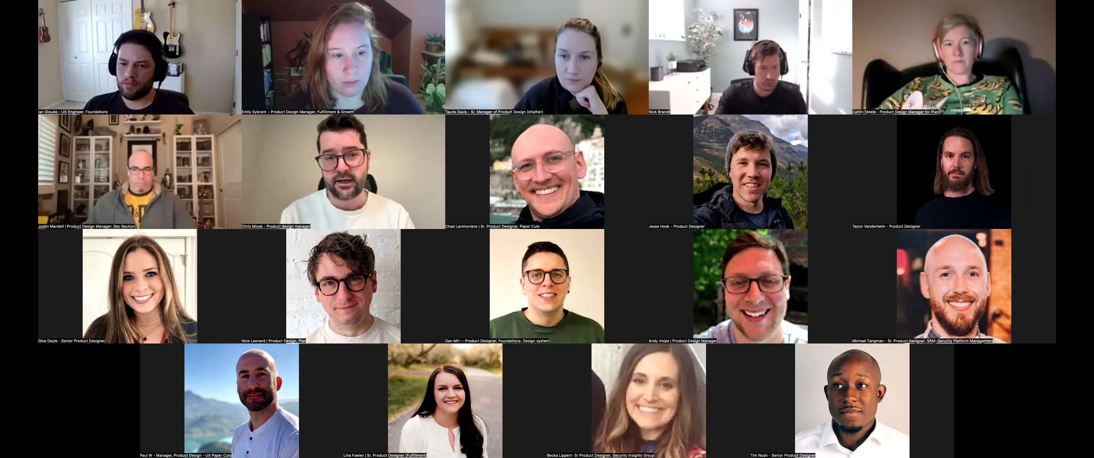